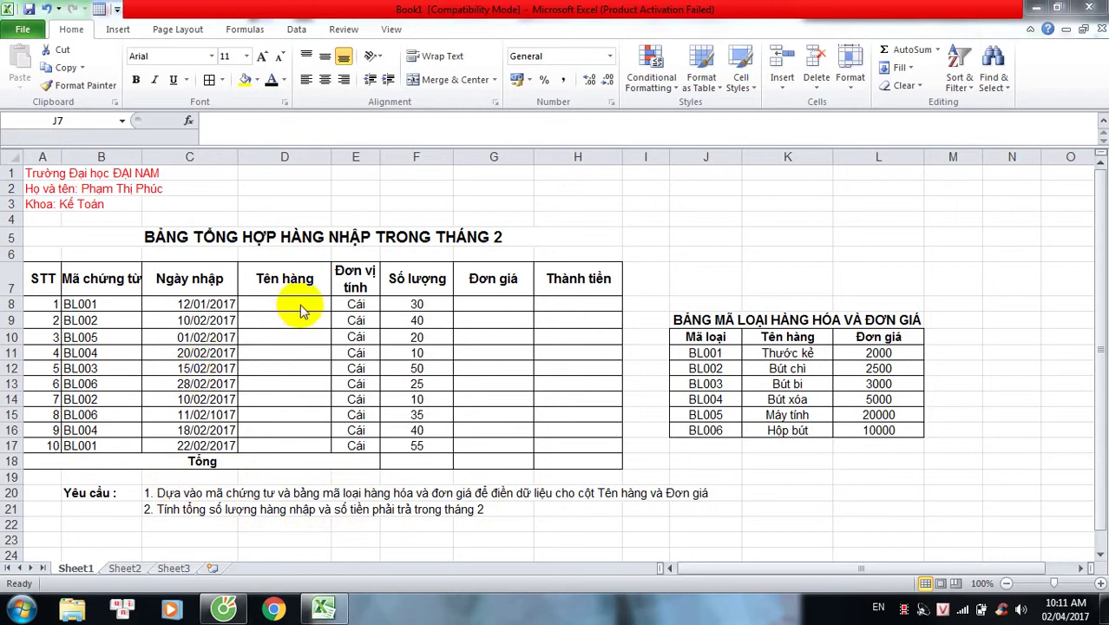
Start the item-name formula in D8 as =VLOOKUP(B8; with document code B8 as lookup value.
click(299, 304)
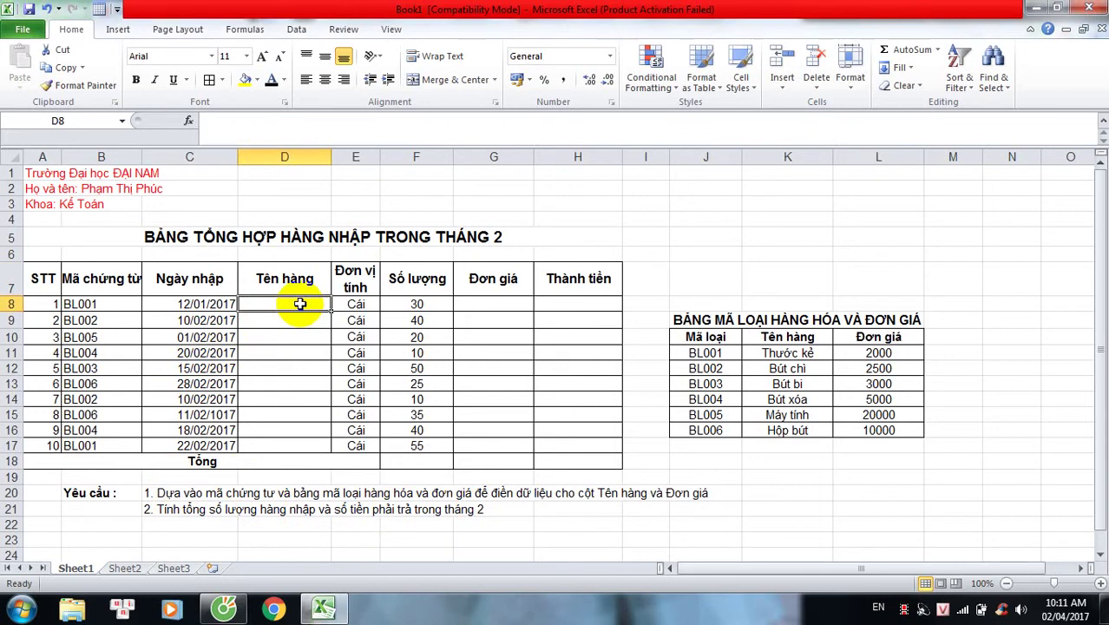
text(=)
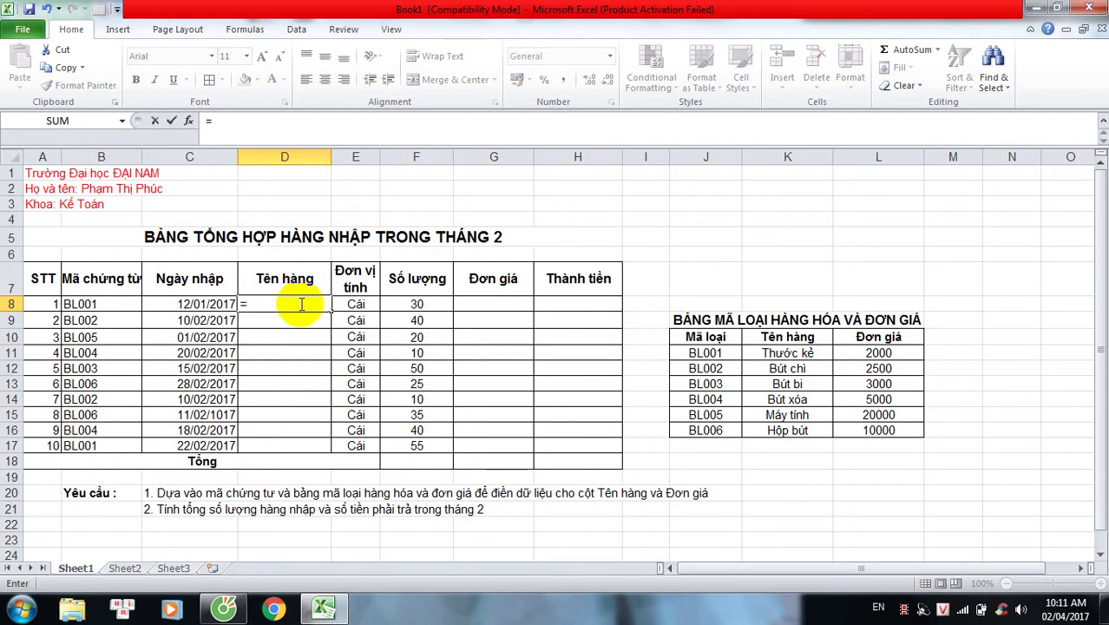
text(VL)
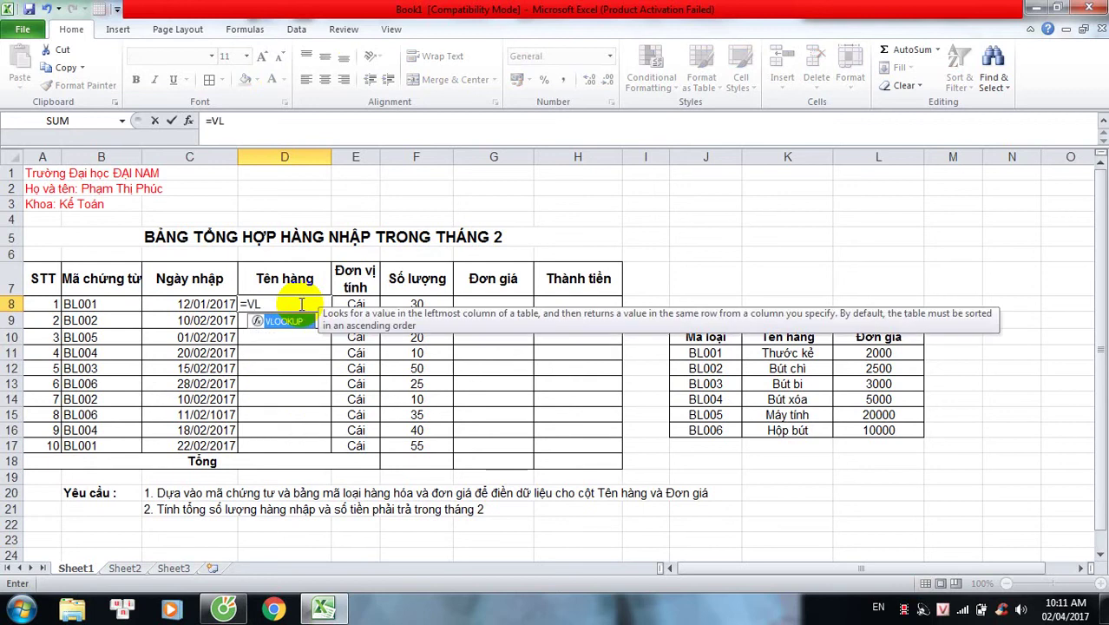
text(OOK)
text(UP)
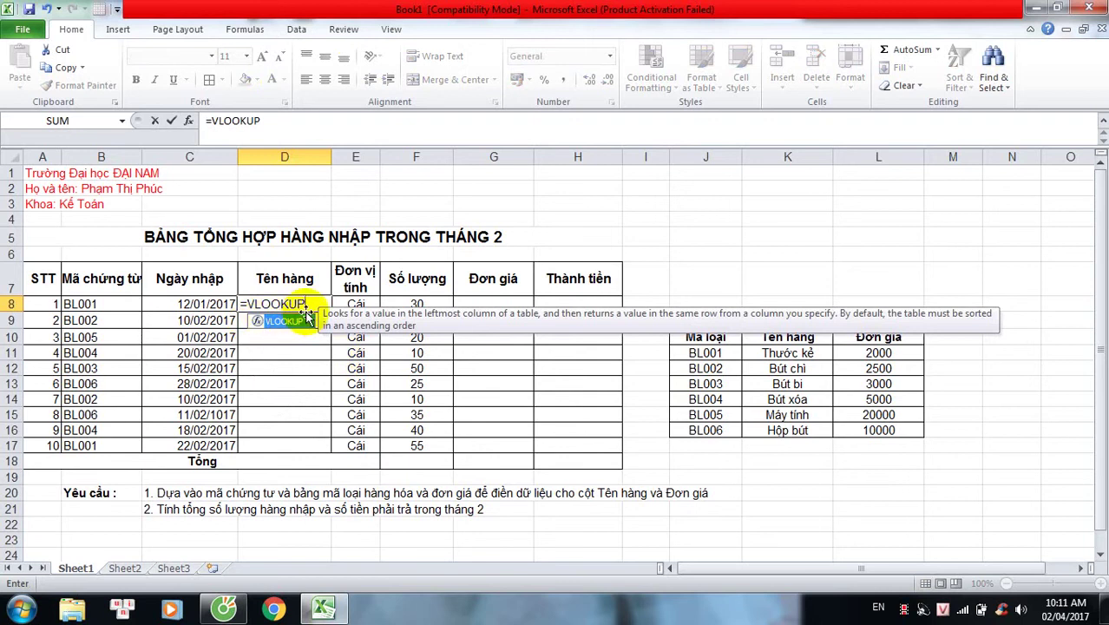
double_click(306, 318)
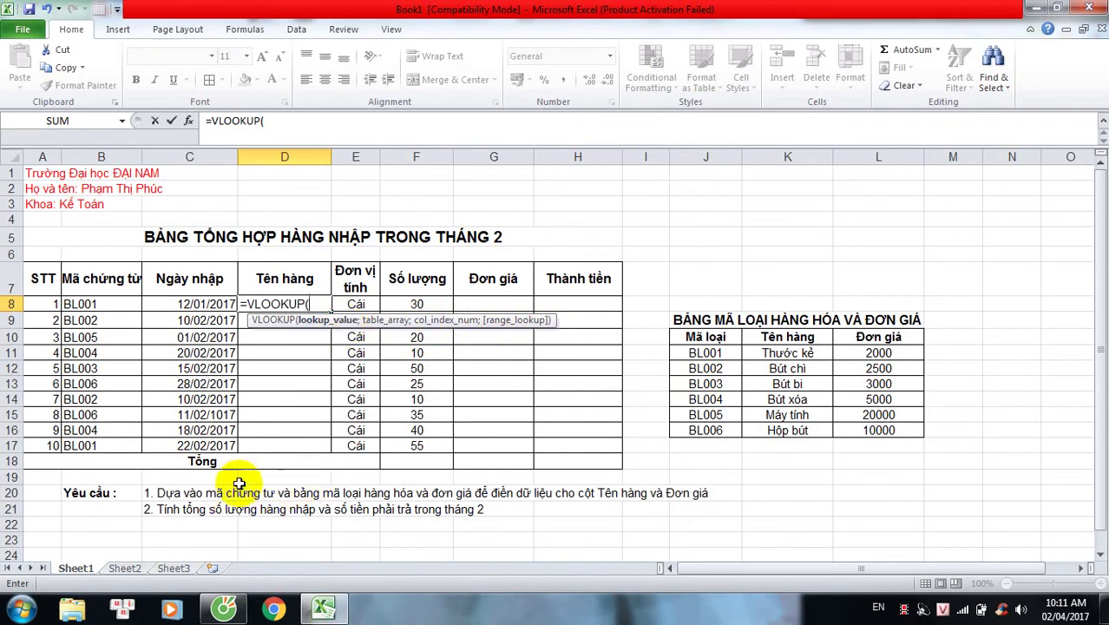
click(118, 306)
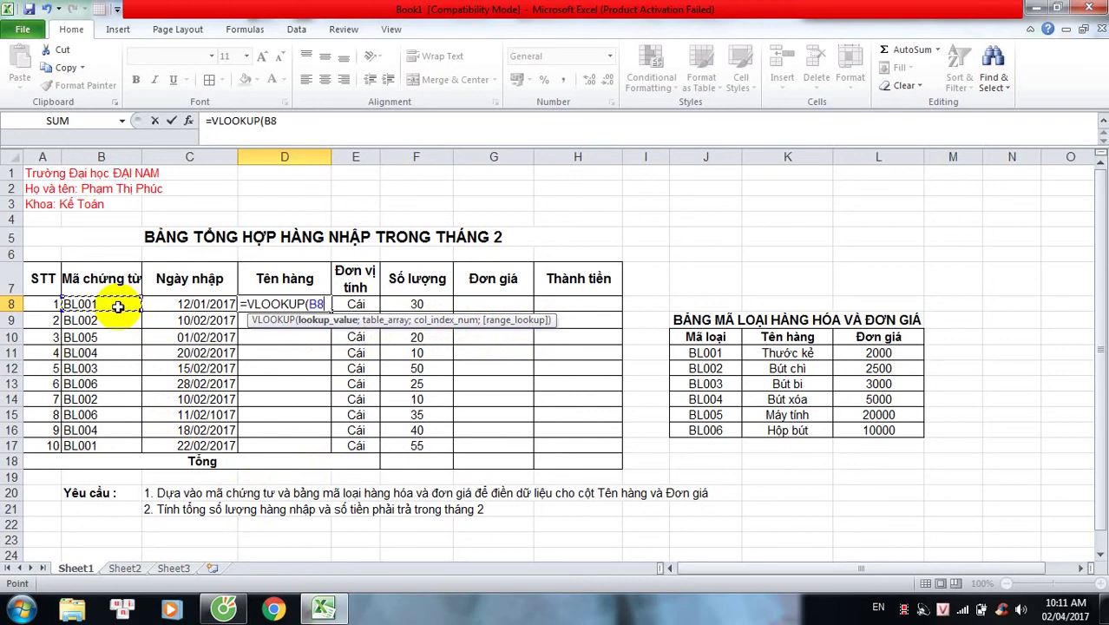
text(;)
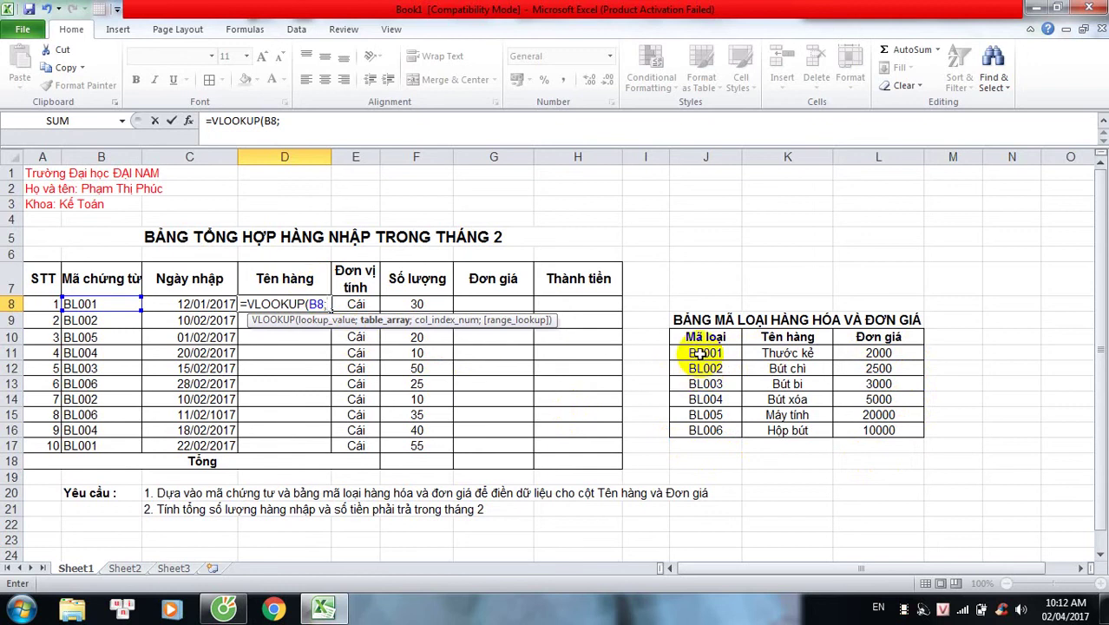
Complete D8 as =VLOOKUP(B8;$J$11:$K$16;2;0) so it shows Thước kẻ.
mouse_move(700, 354)
mouse_down()
mouse_move(797, 354)
mouse_move(826, 437)
mouse_up()
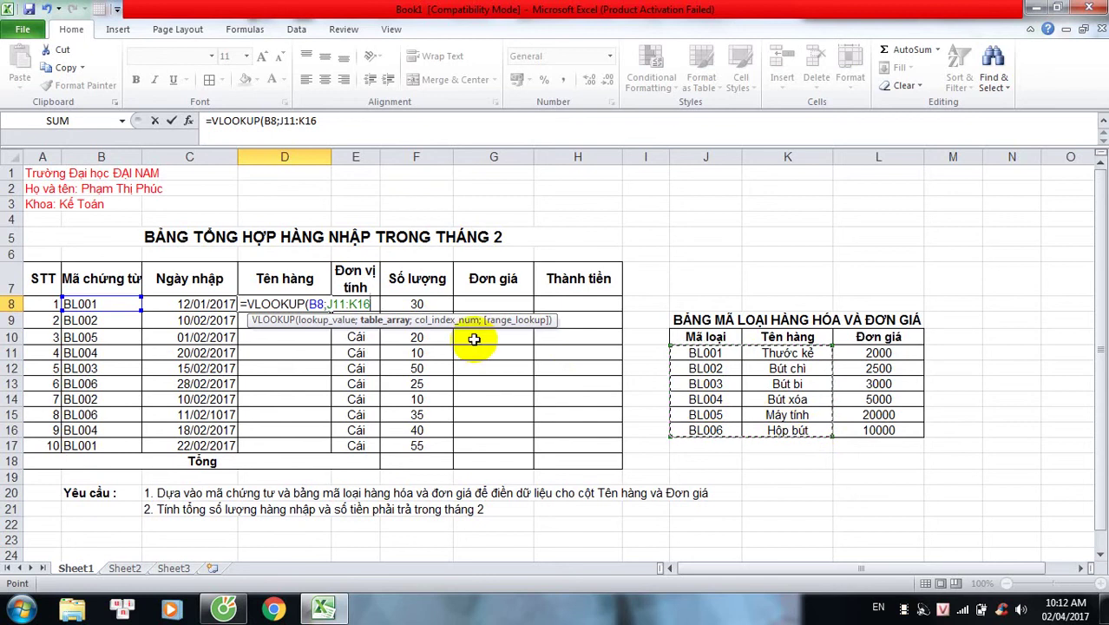
key(F4)
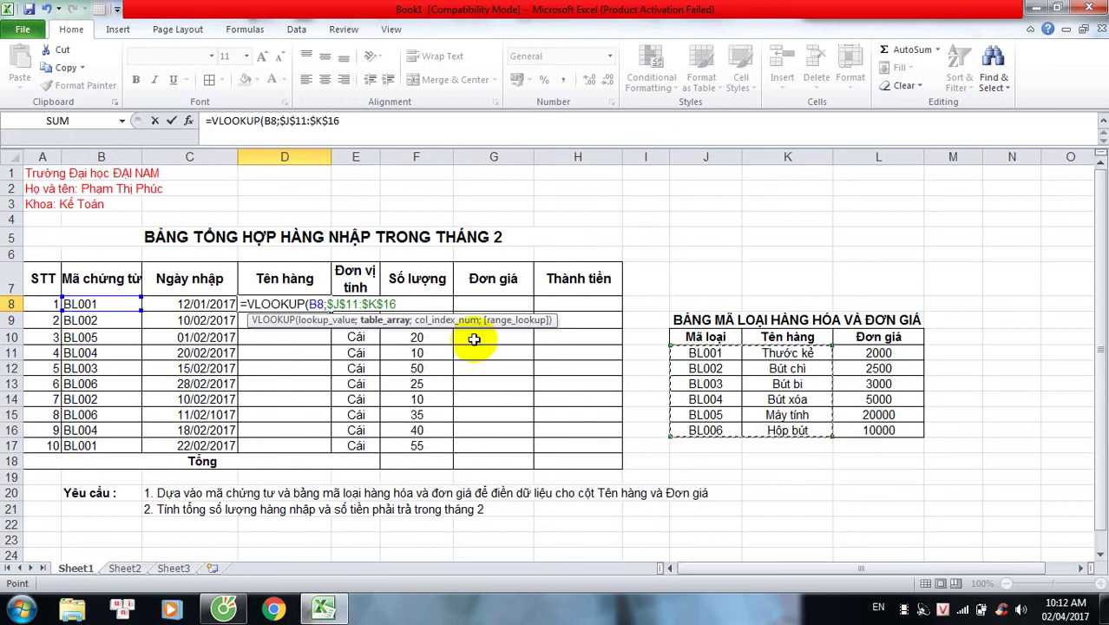
text(;)
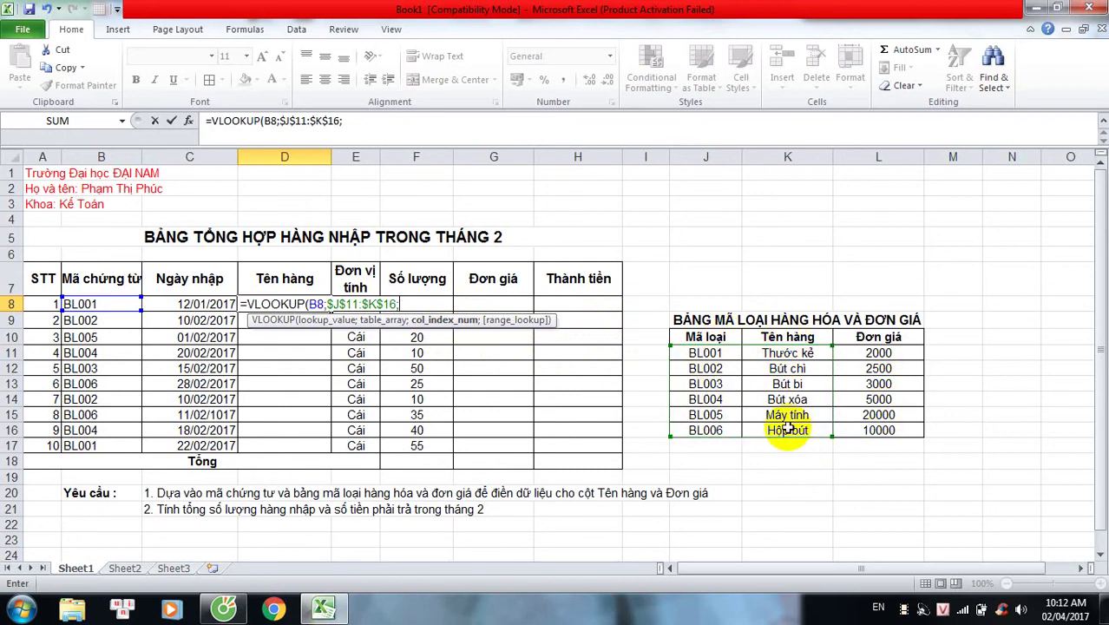
text(2)
text(;0)
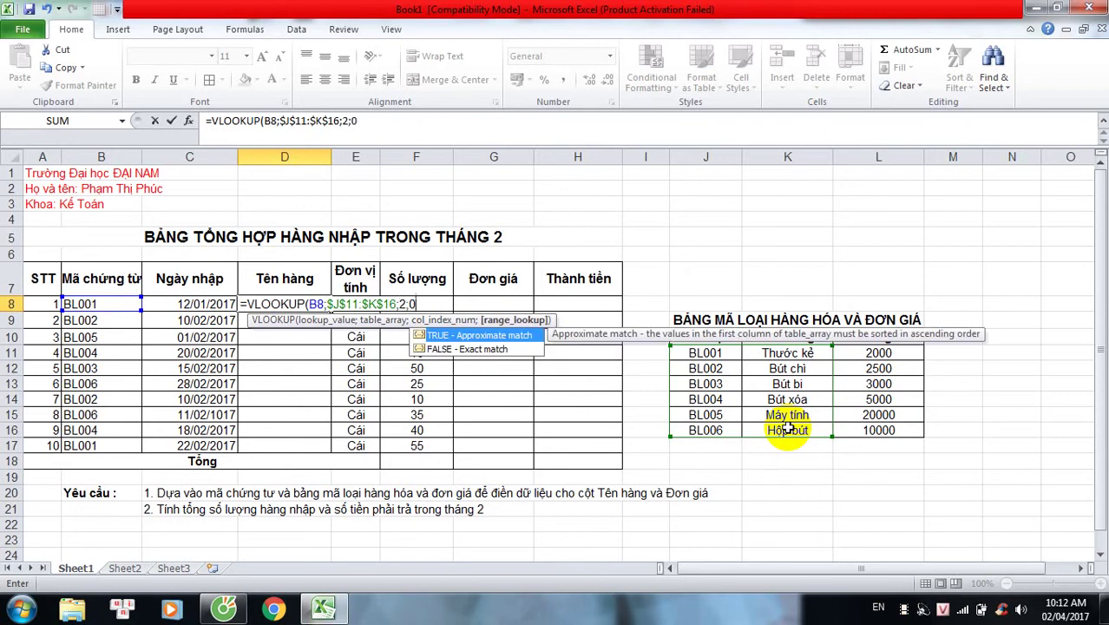
text())
key(Return)
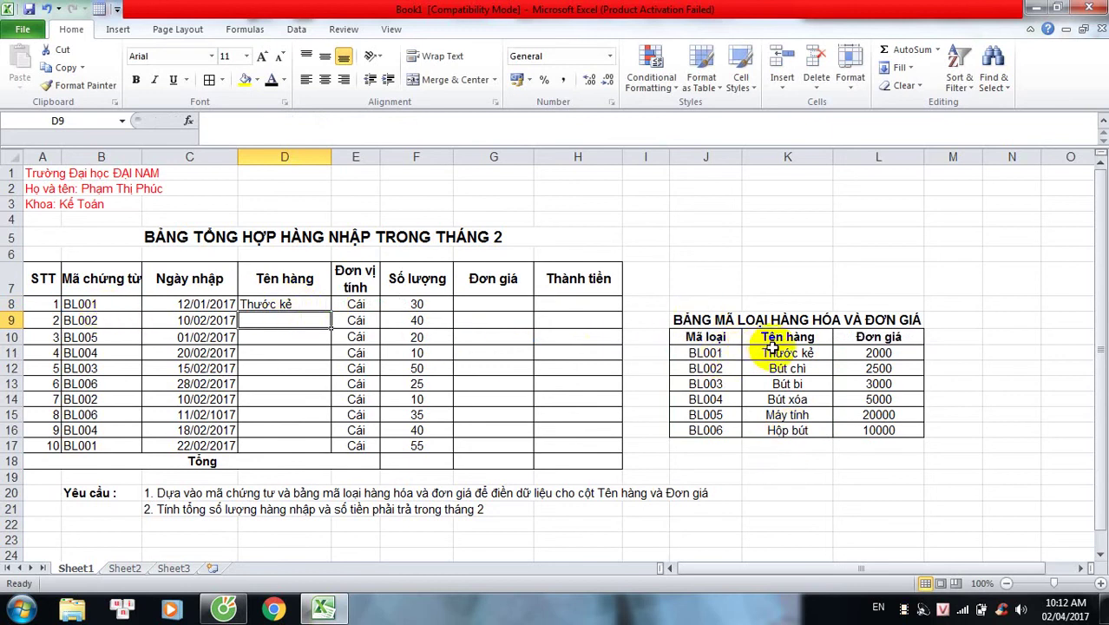
Copy D8's item-name VLOOKUP formula down through D17 and verify the last row.
click(308, 304)
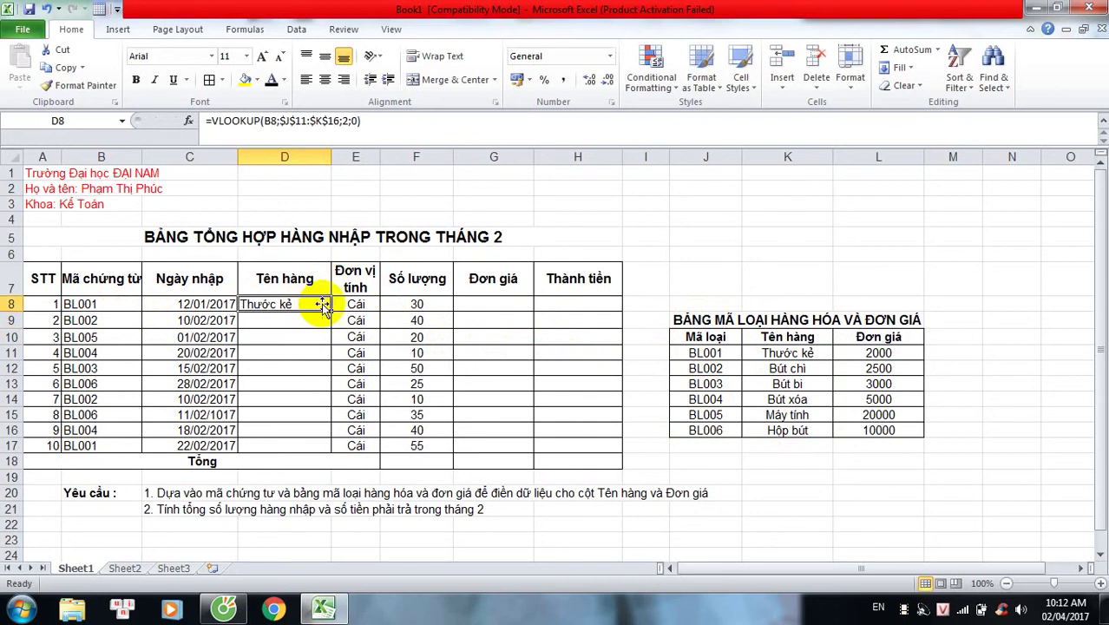
drag(329, 311, 328, 453)
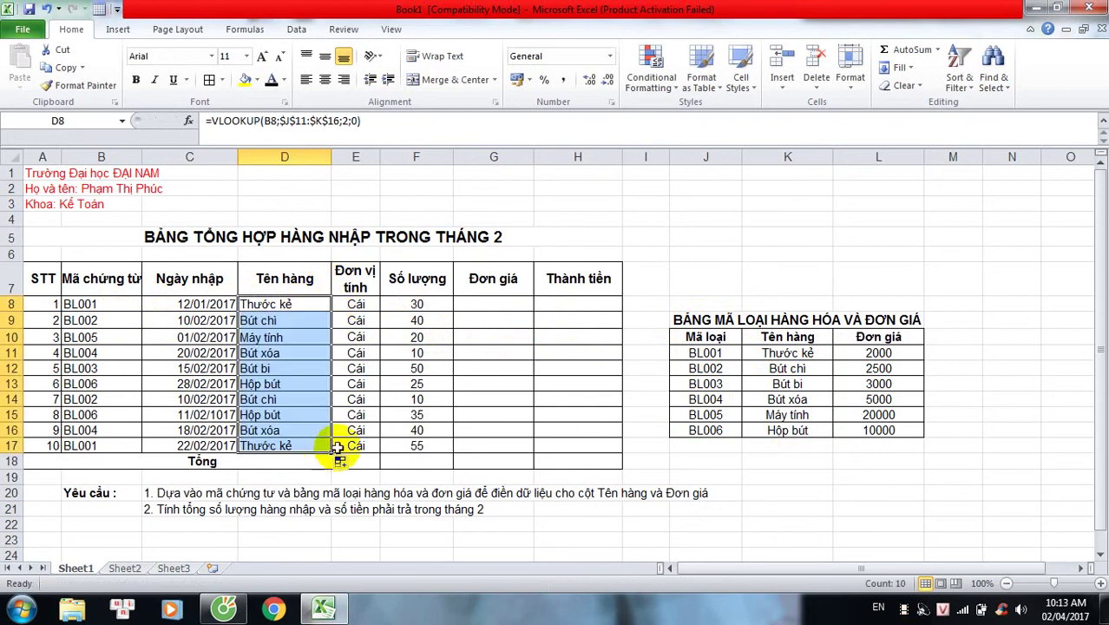
click(484, 305)
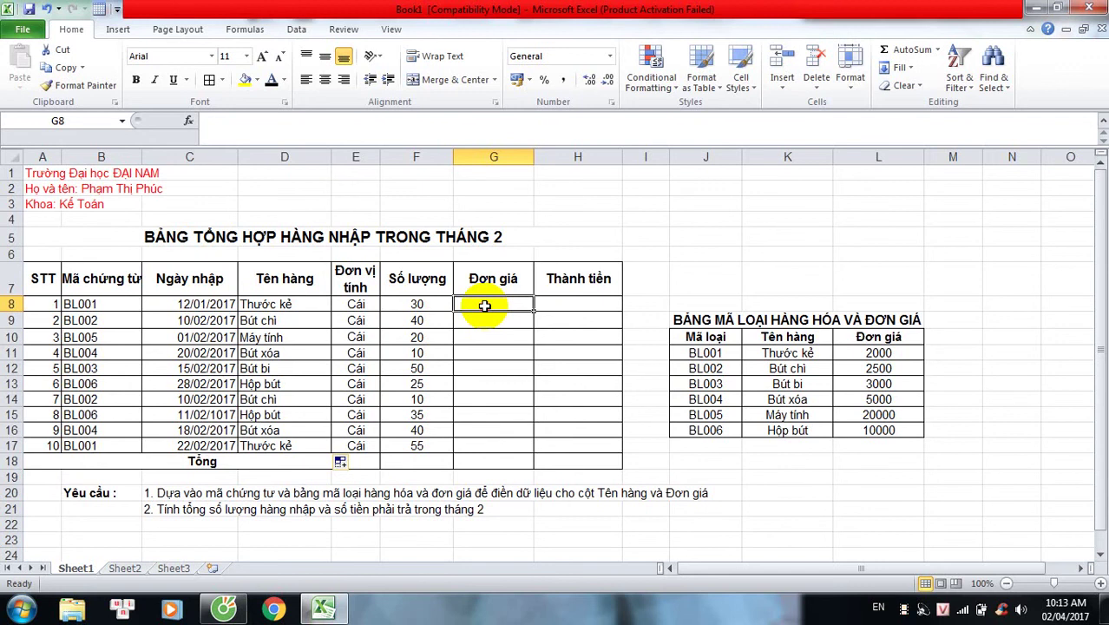
click(317, 446)
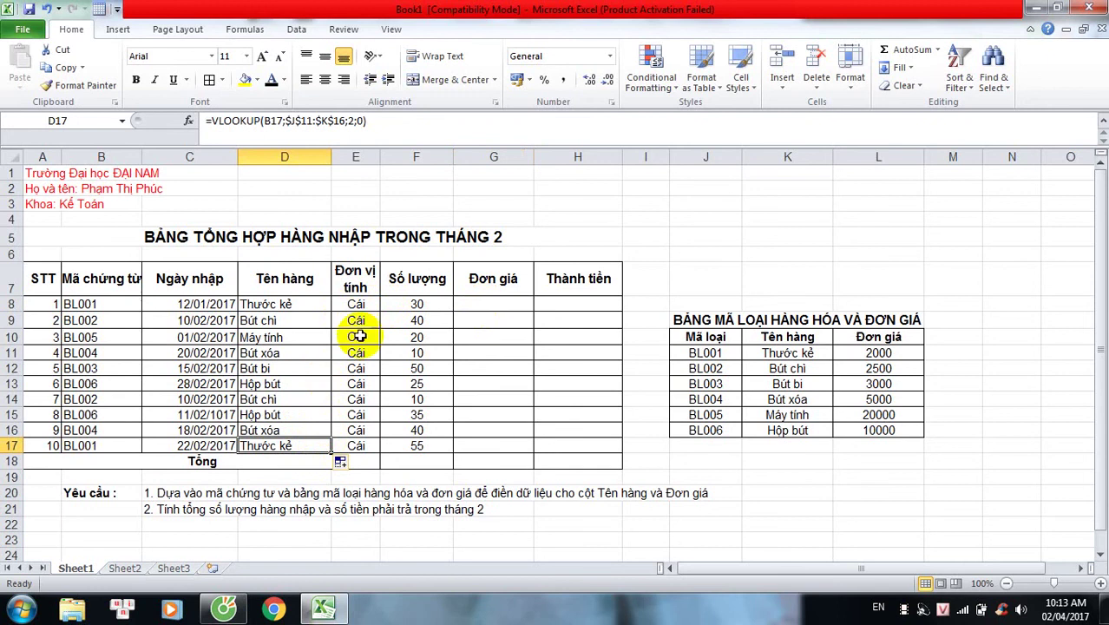
click(478, 304)
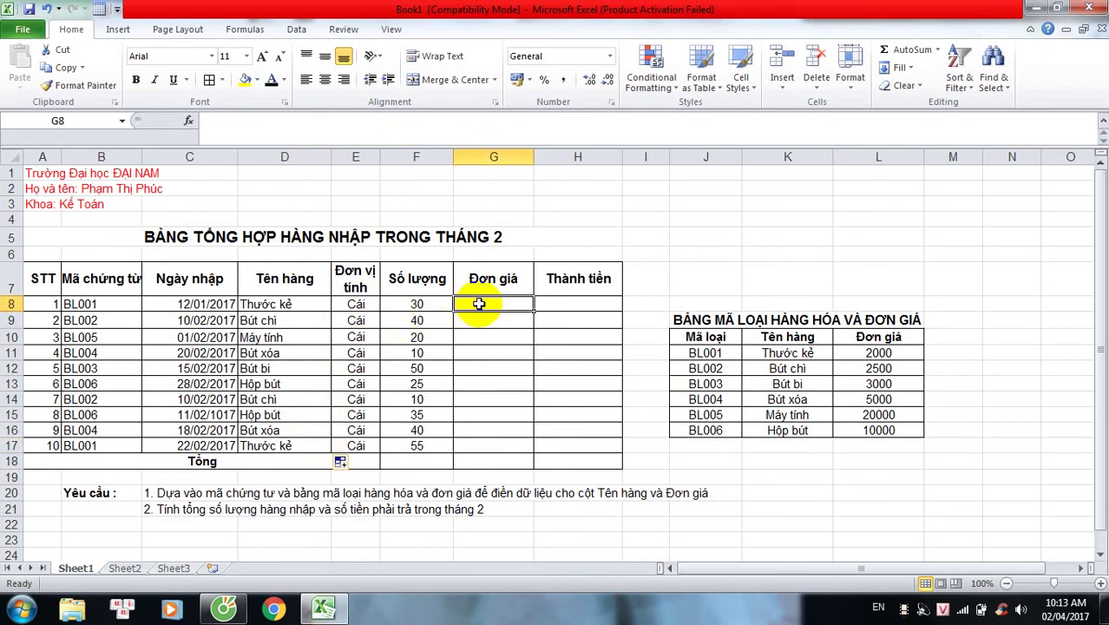
Enter =VLOOKUP(B8;$J$11:$L$16;3;0) in G8 to look up the unit price.
text(=)
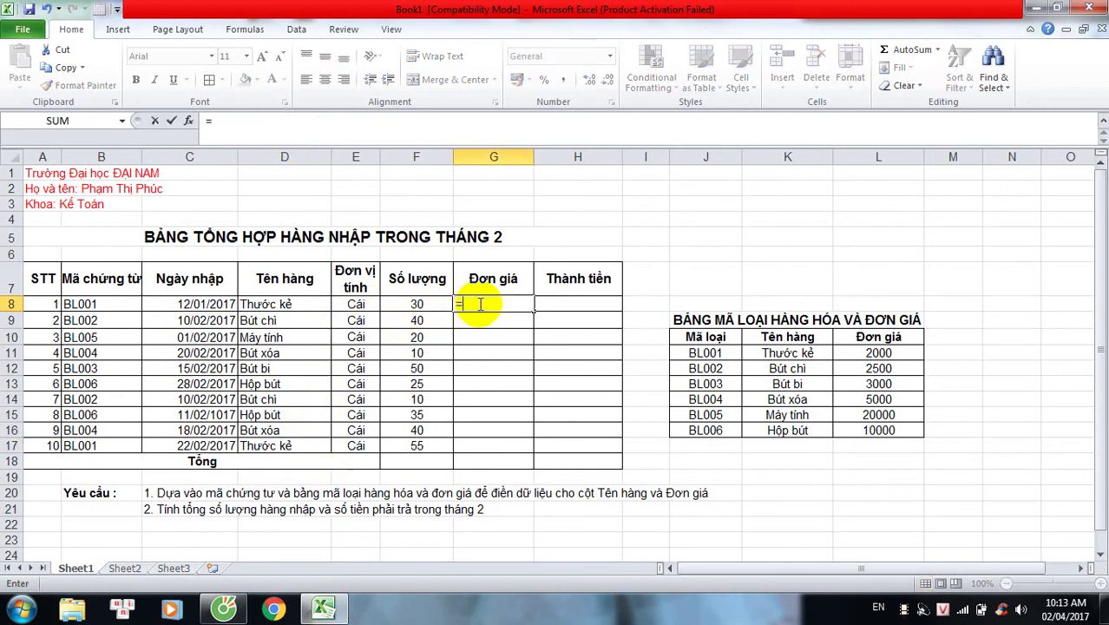
text(V)
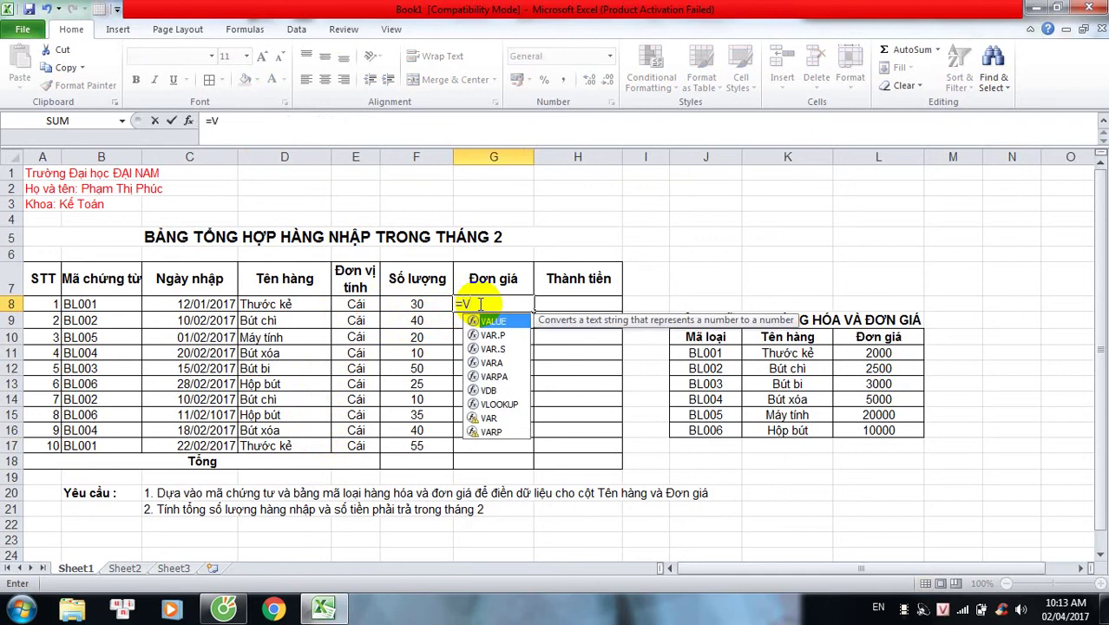
text(LOOK)
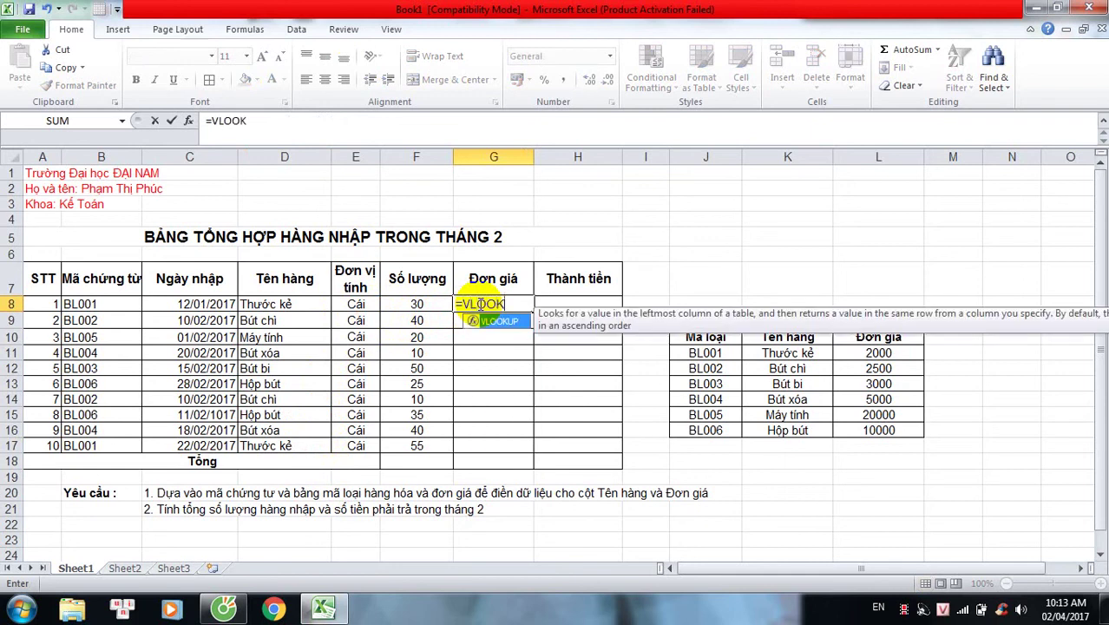
text(UP()
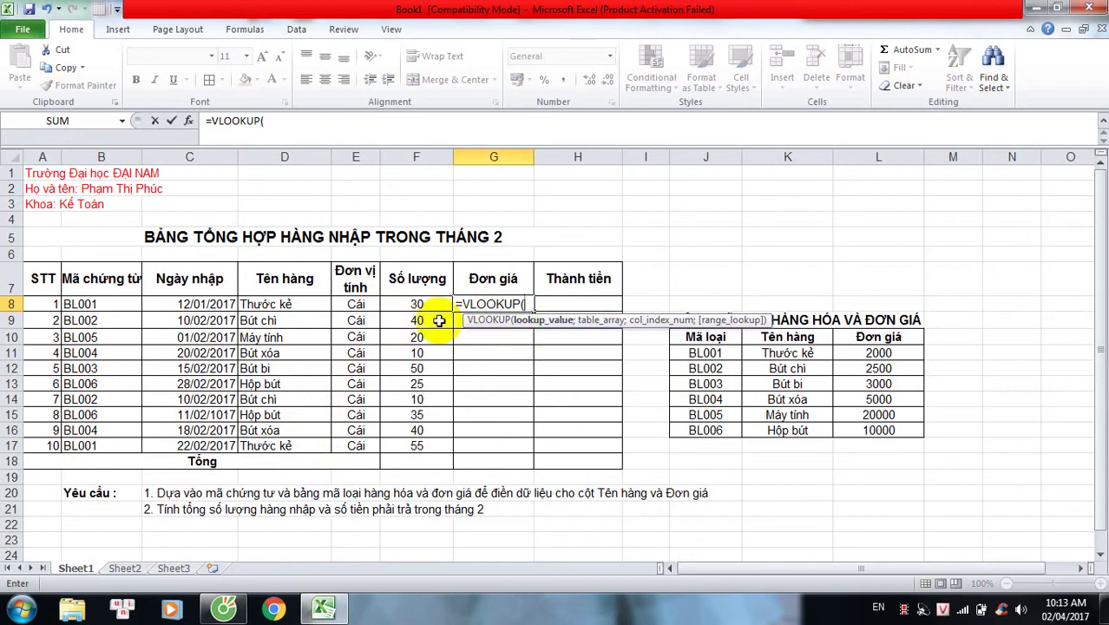
click(78, 305)
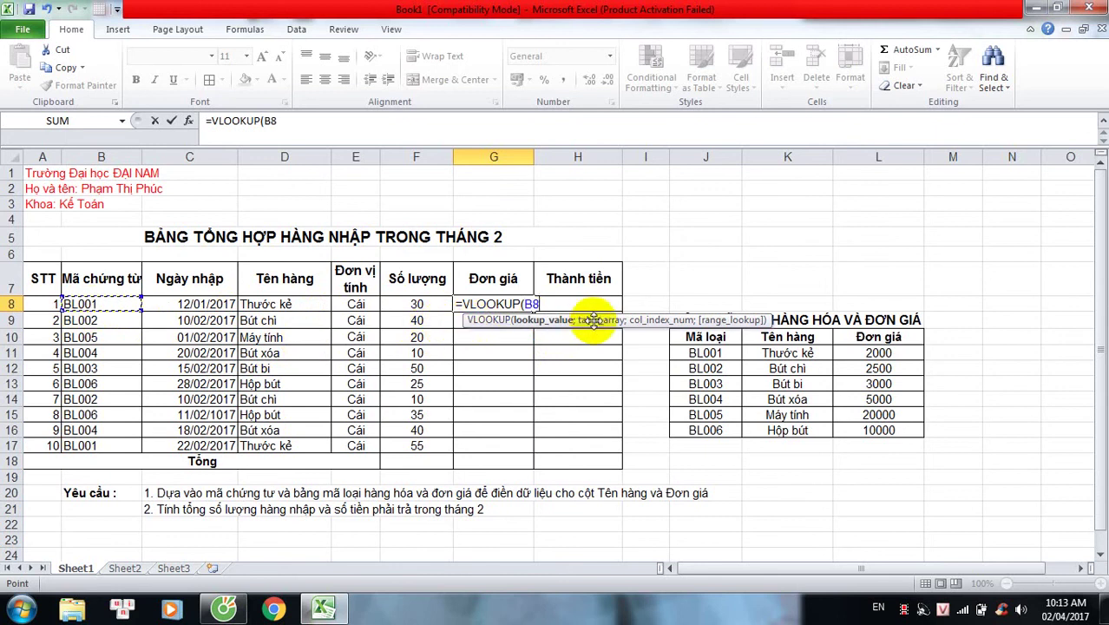
text(;)
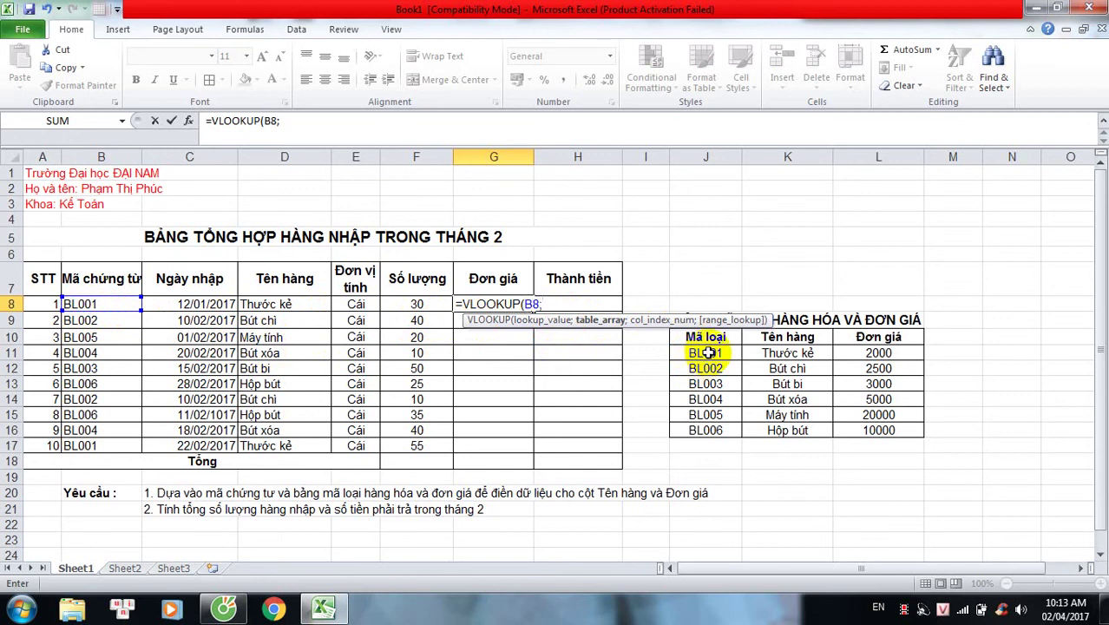
mouse_move(708, 352)
mouse_down()
mouse_move(868, 358)
mouse_move(913, 407)
mouse_up()
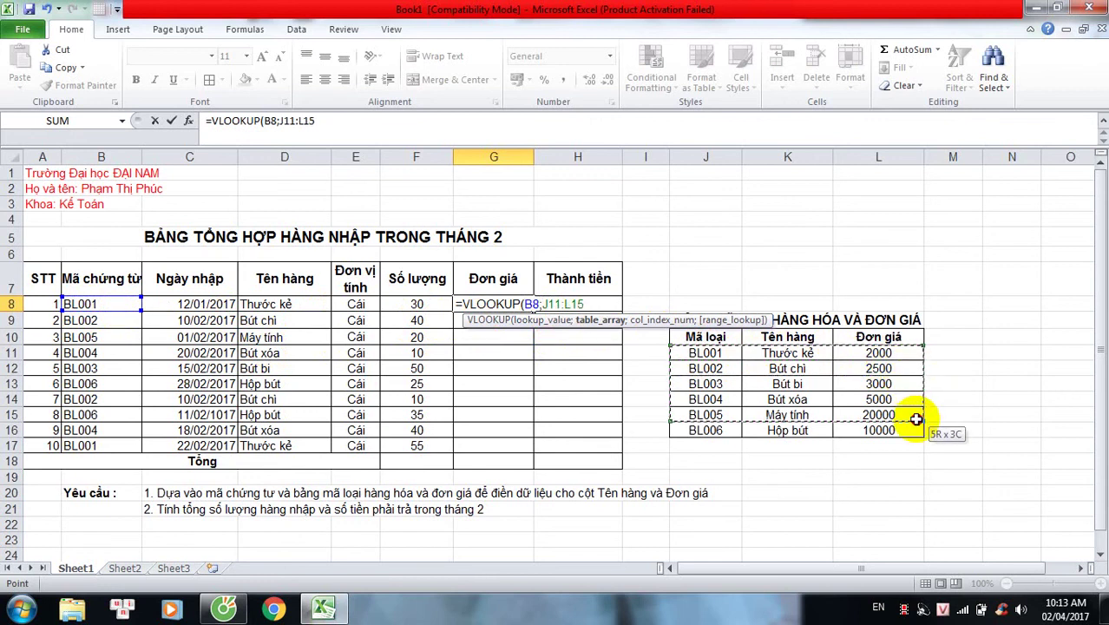
drag(916, 419, 919, 423)
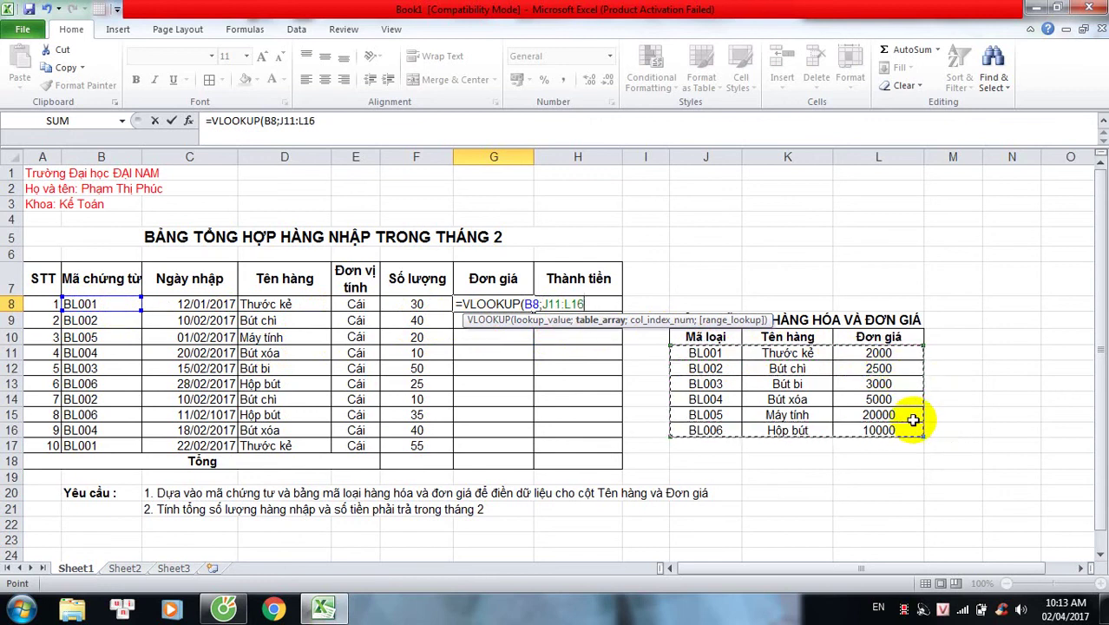
key(F4)
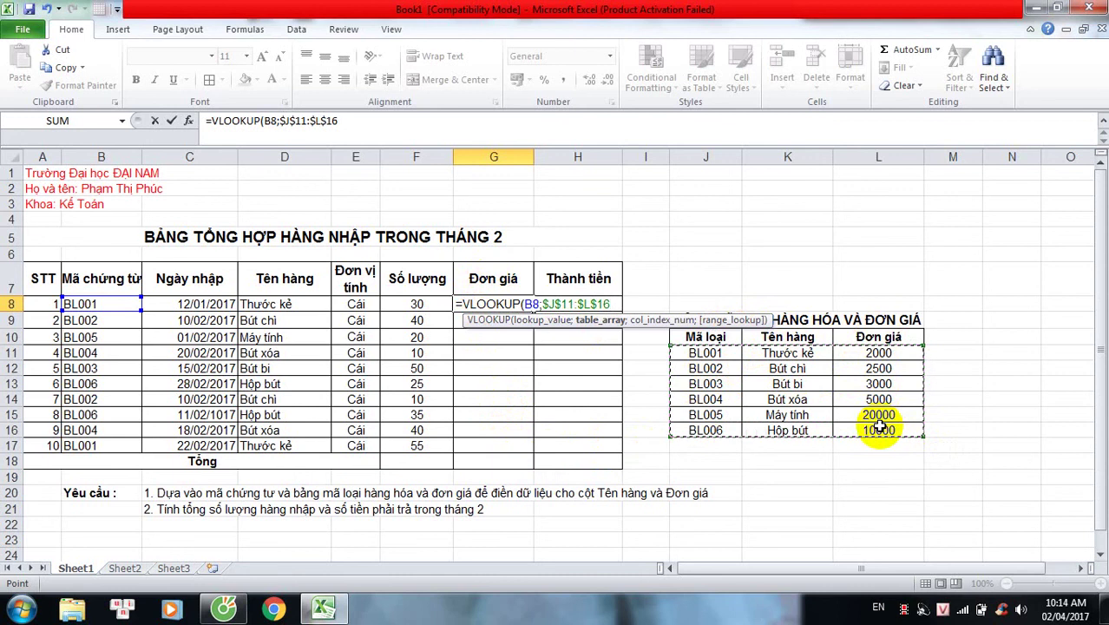
text(;3)
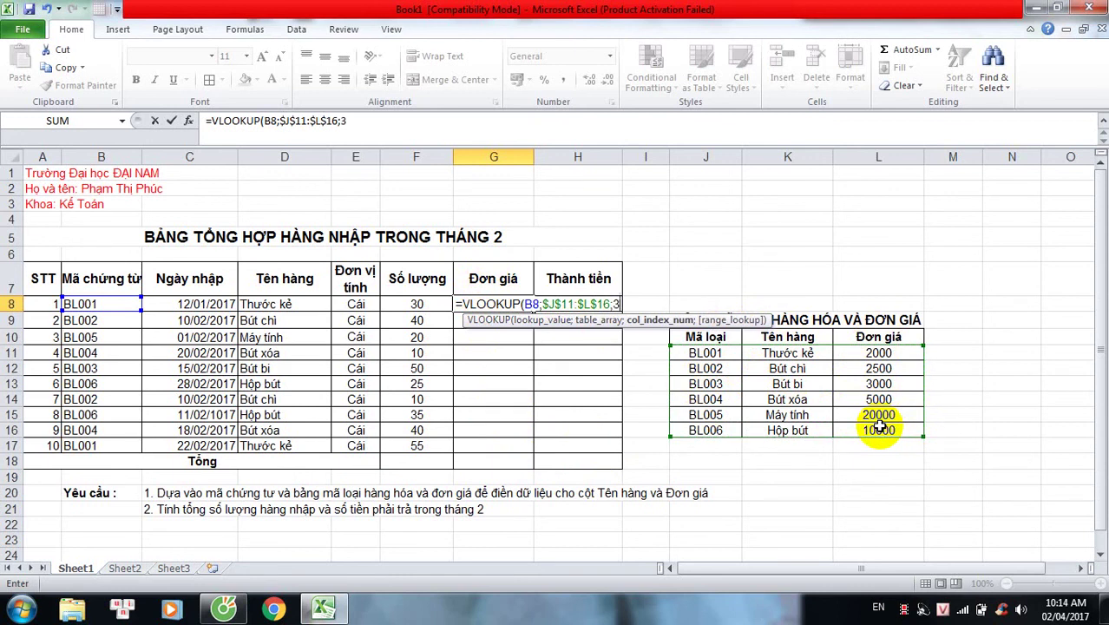
text(;0)
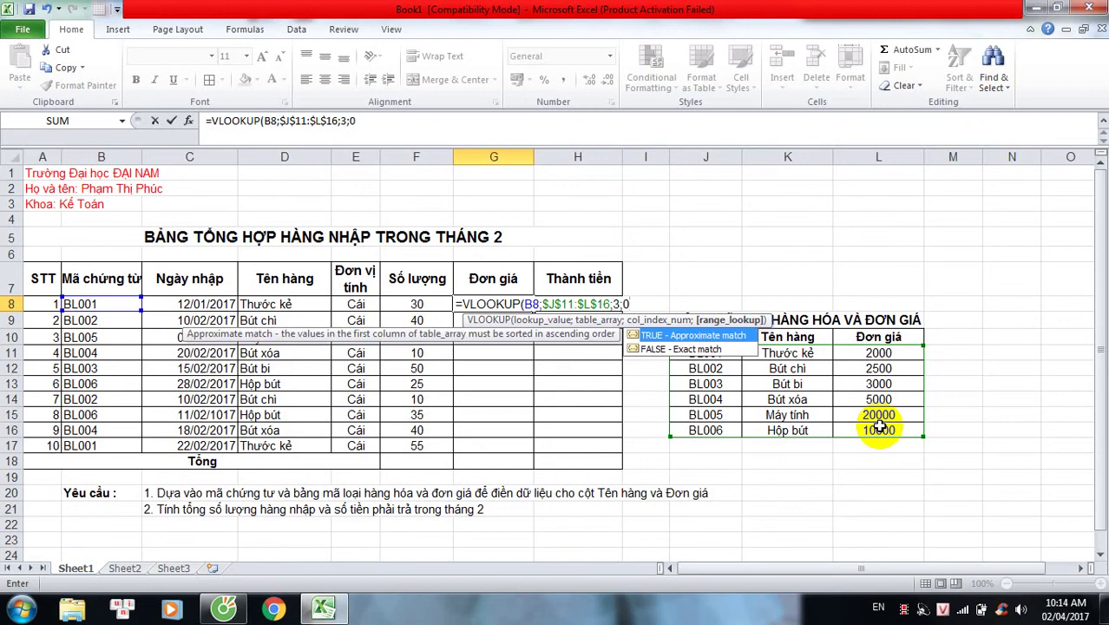
text())
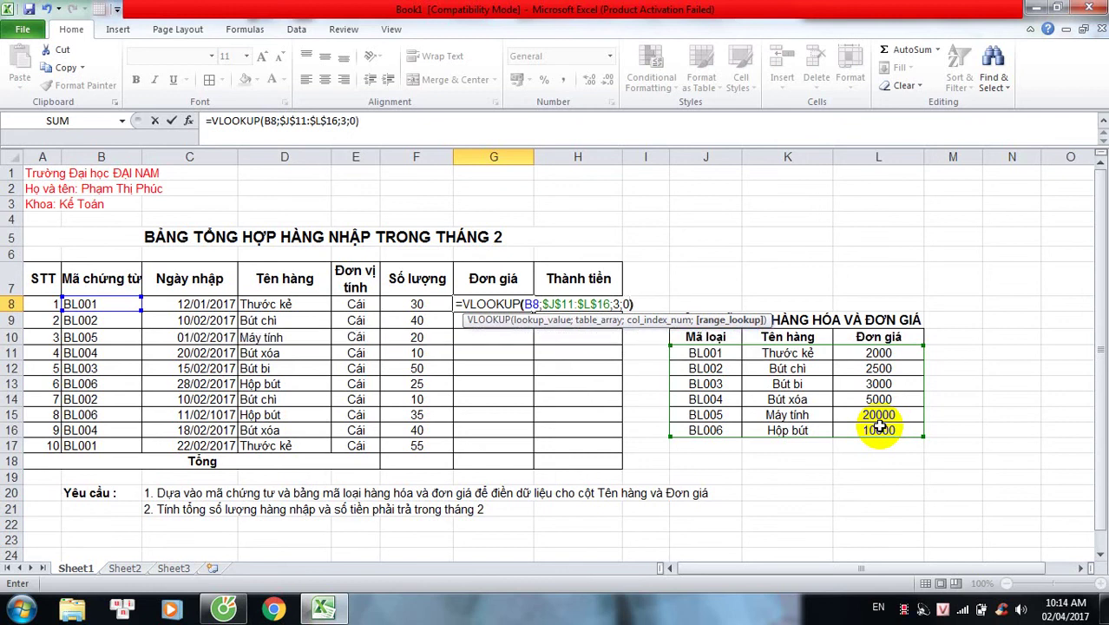
key(Return)
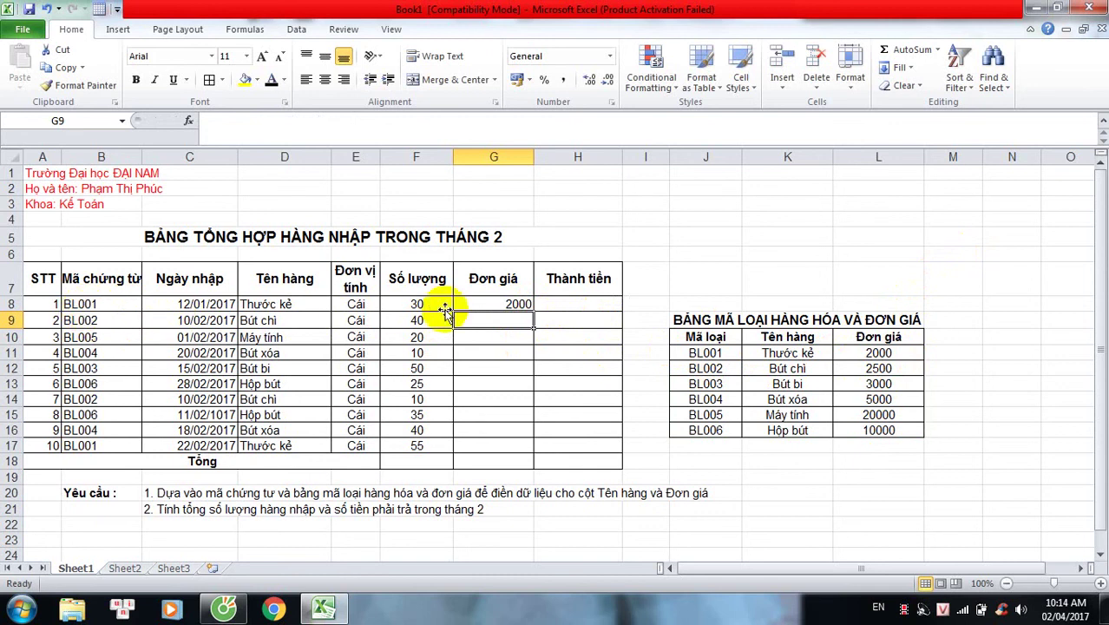
Copy the G8 price formula down through G17.
click(529, 304)
drag(532, 309, 538, 449)
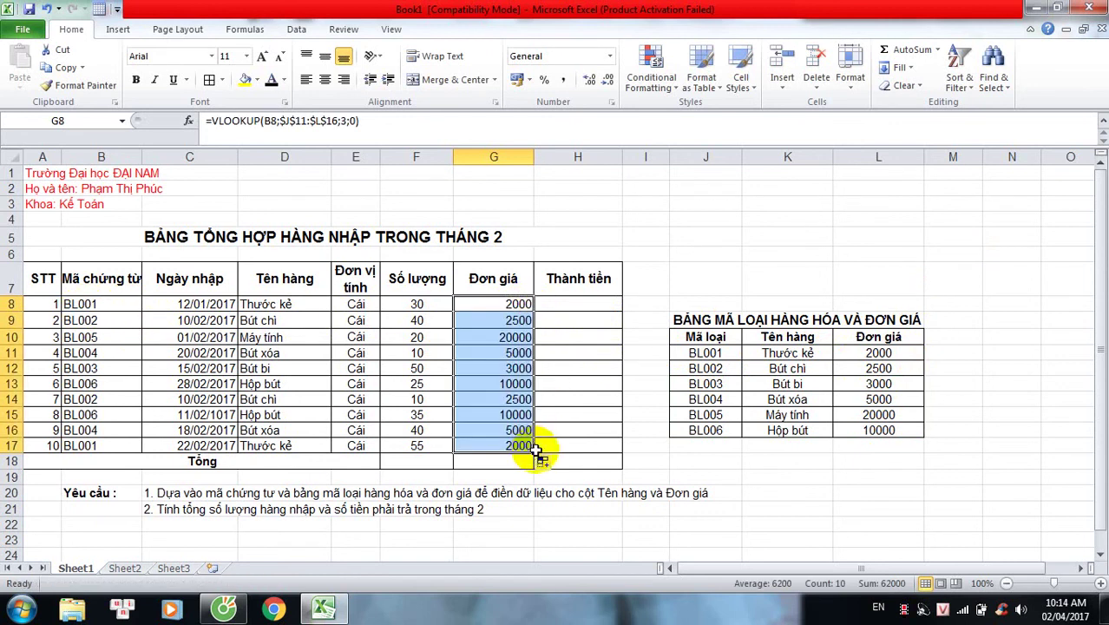
click(645, 446)
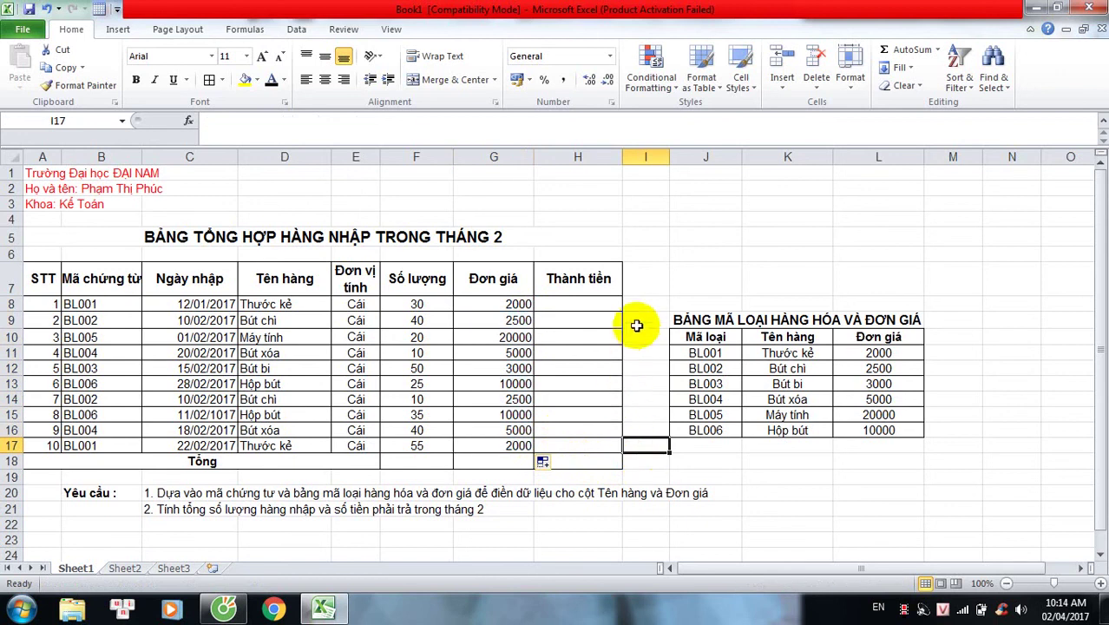
Enter =F8*G8 in H8 and copy it down through H17.
click(637, 323)
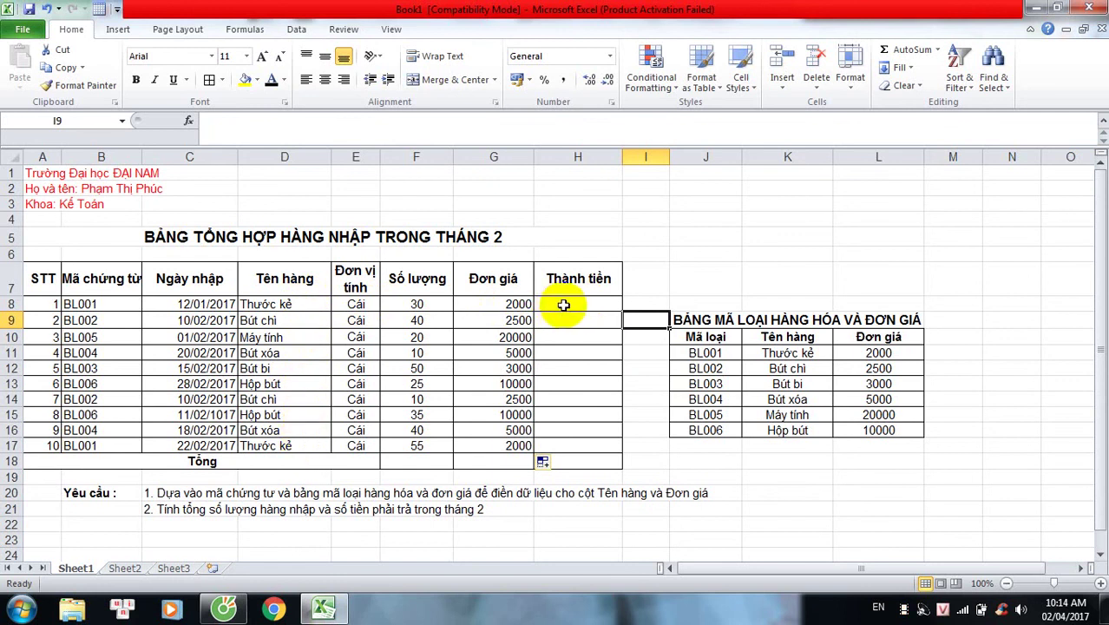
click(564, 305)
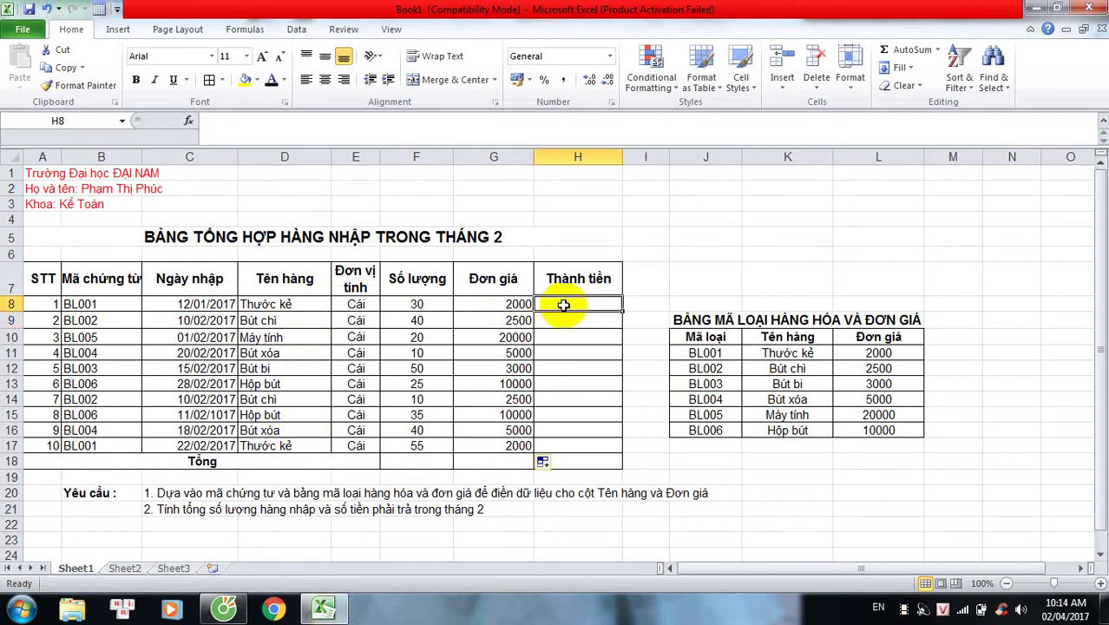
text(=)
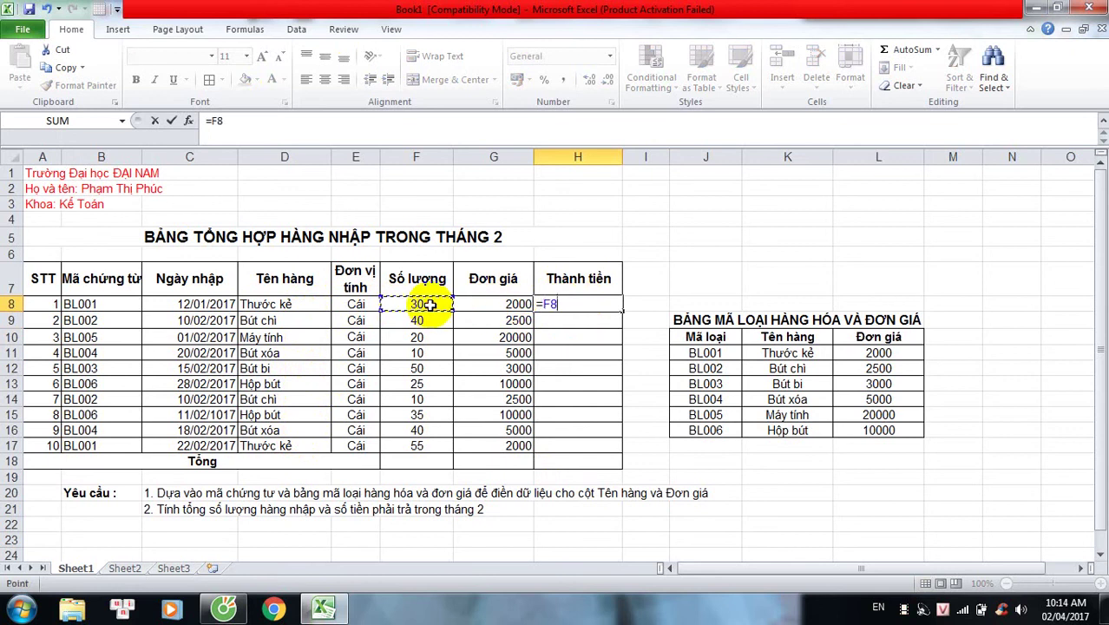
click(493, 304)
key(Return)
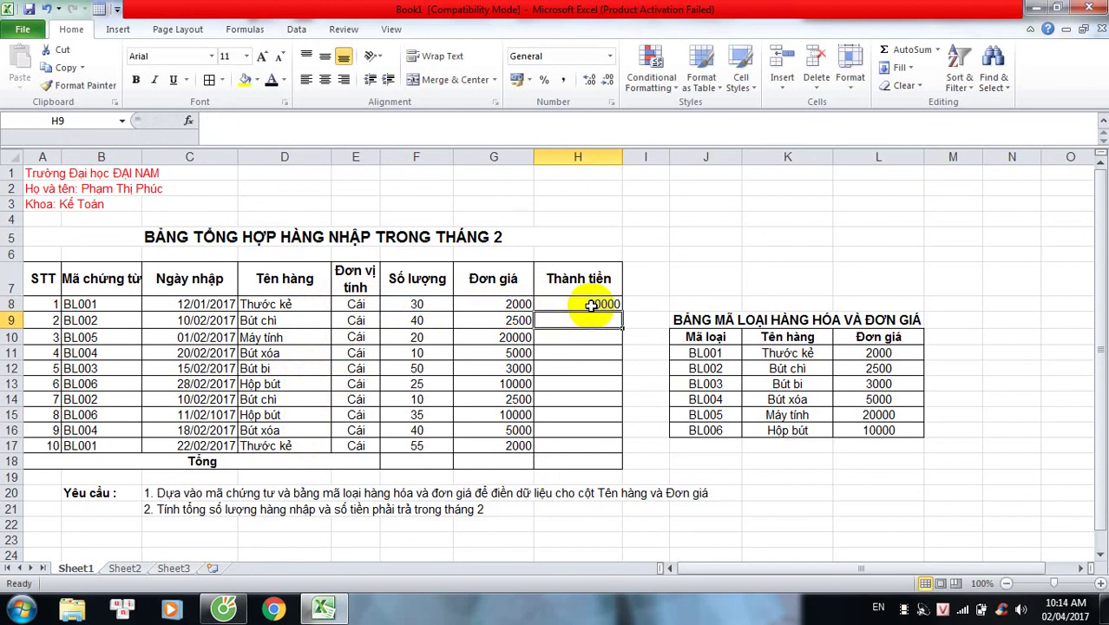
click(559, 304)
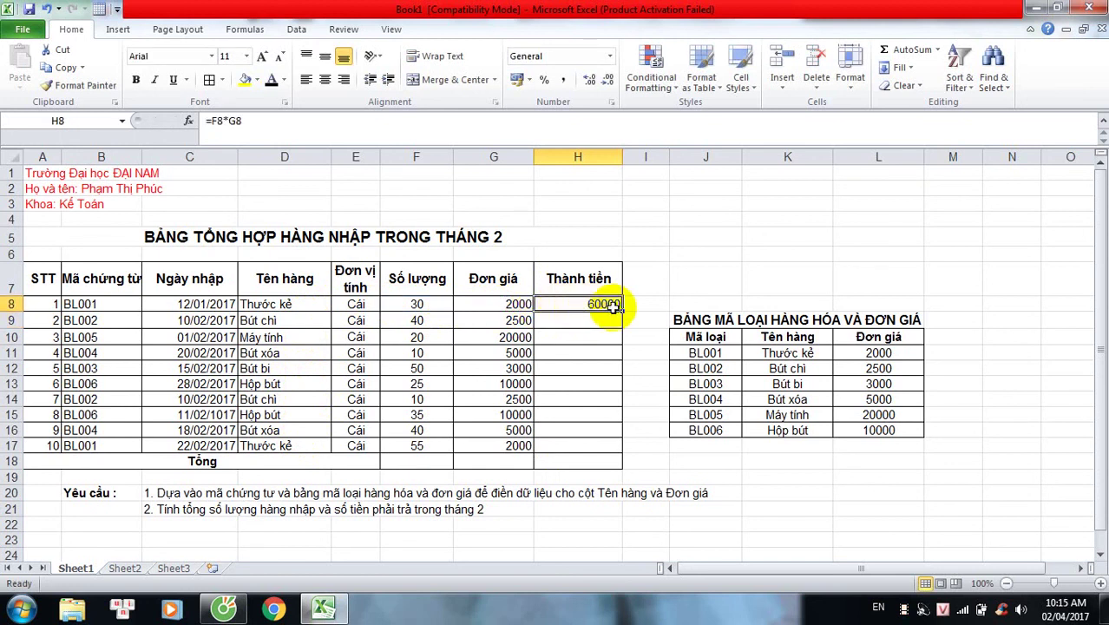
drag(621, 308, 625, 451)
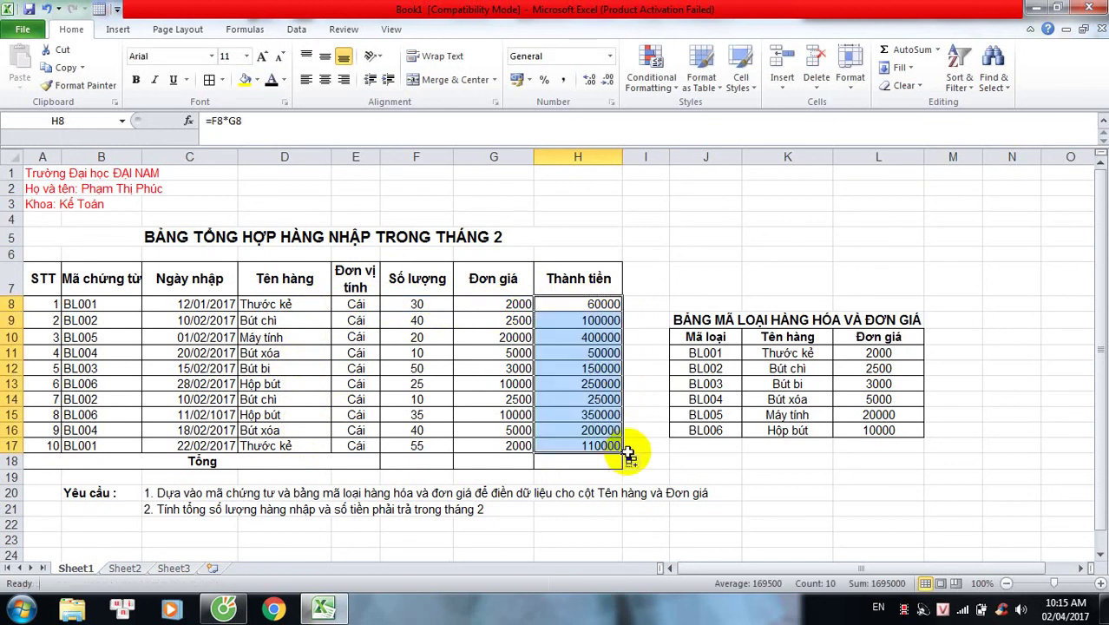
click(569, 458)
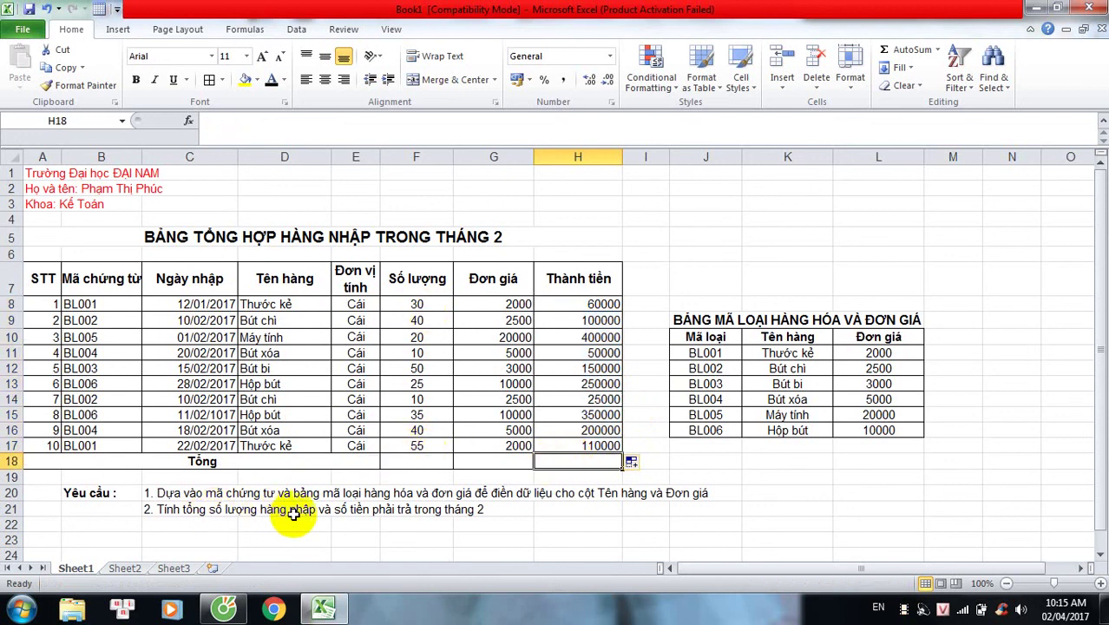
Total the Số lượng column in F18 with =SUM(F8:F17), giving 315.
click(419, 462)
text(=)
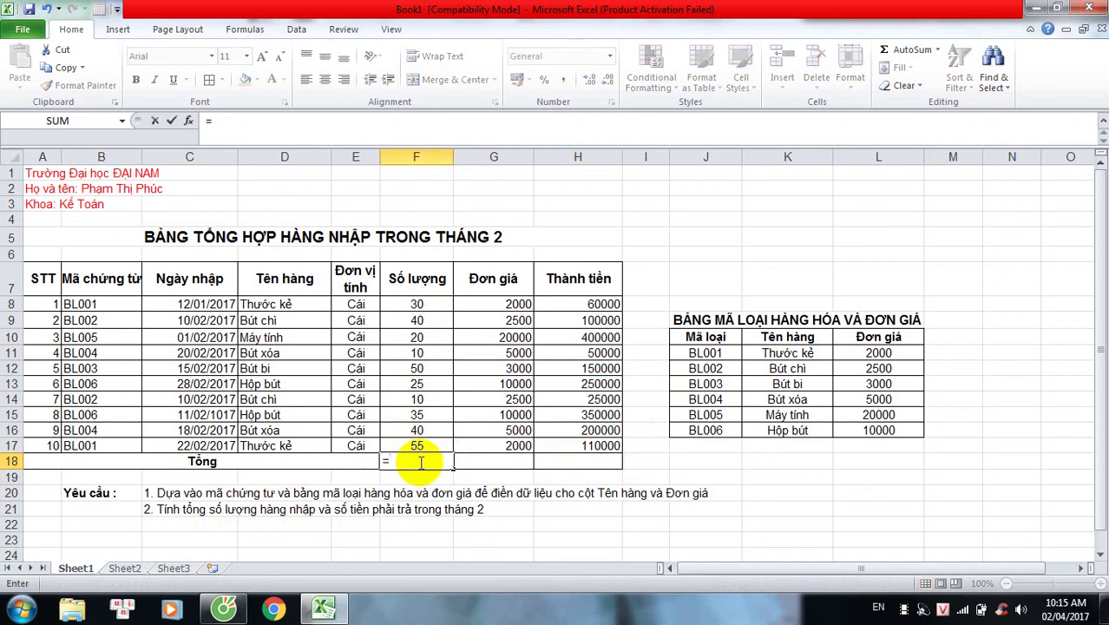
text(S)
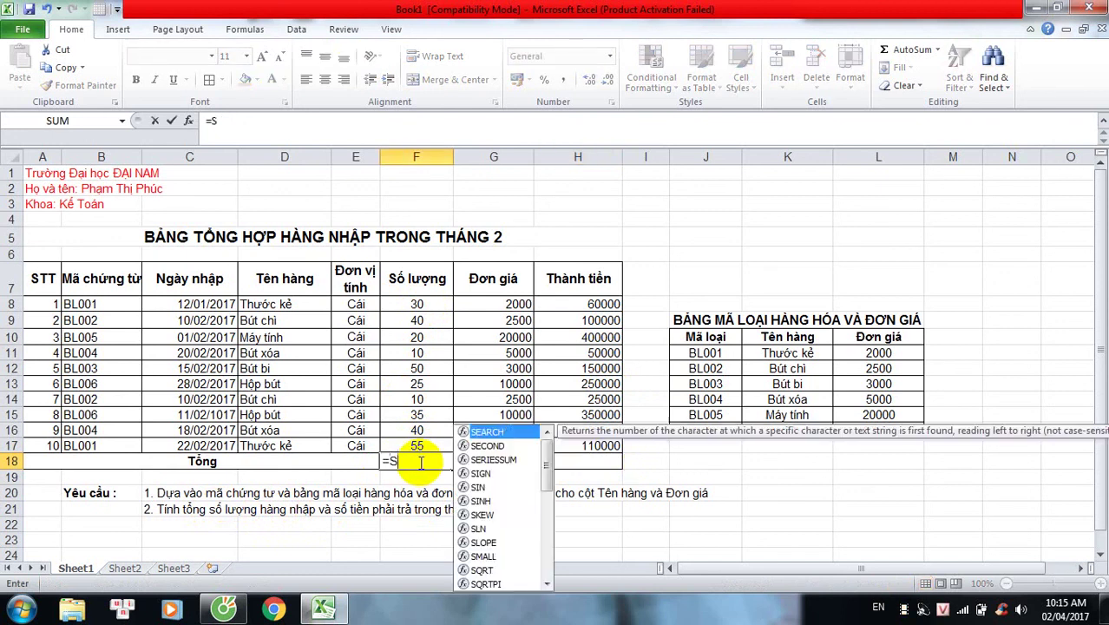
text(UM)
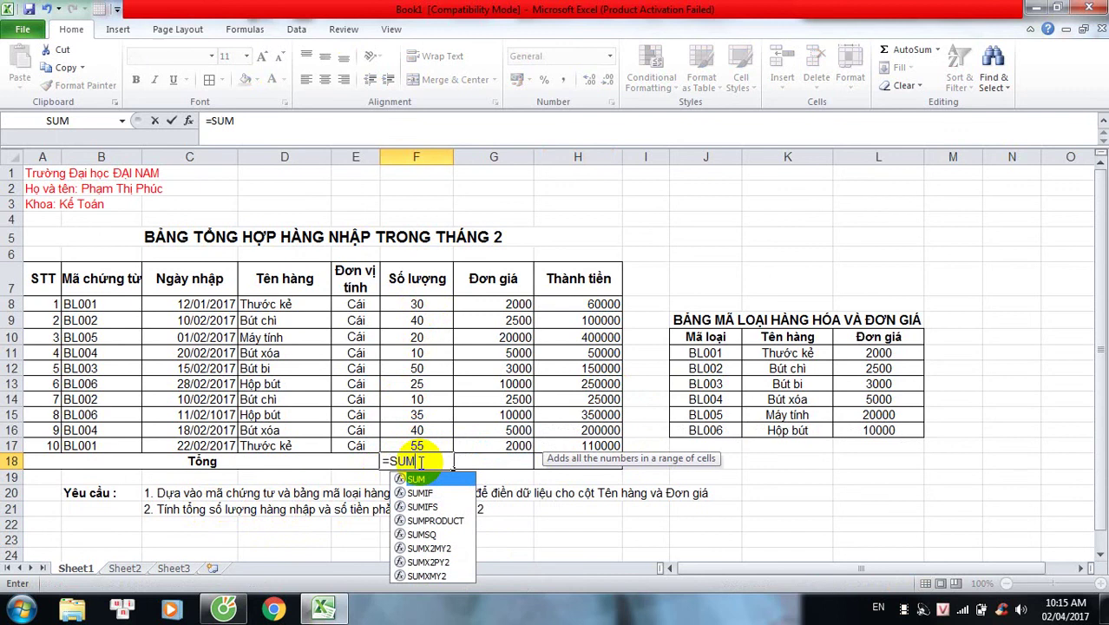
text(()
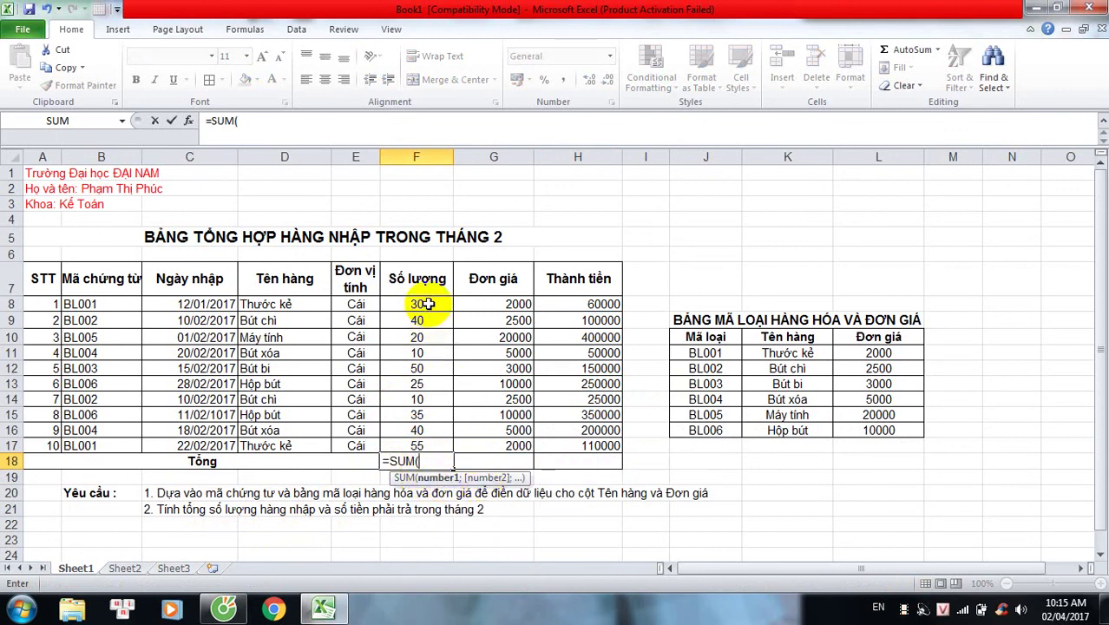
drag(428, 304, 428, 444)
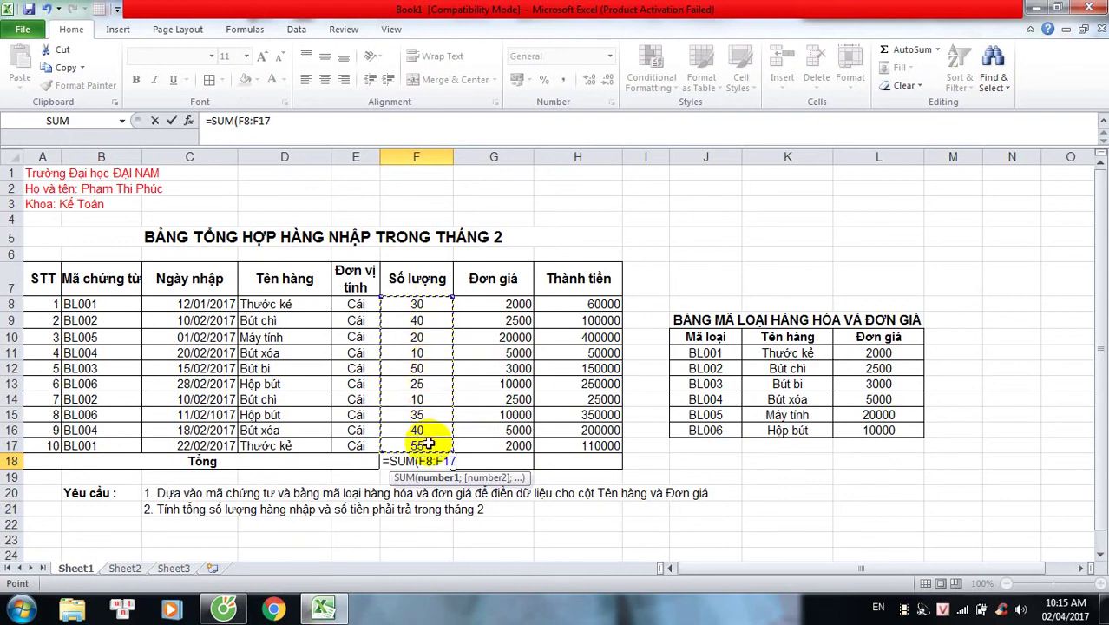
text())
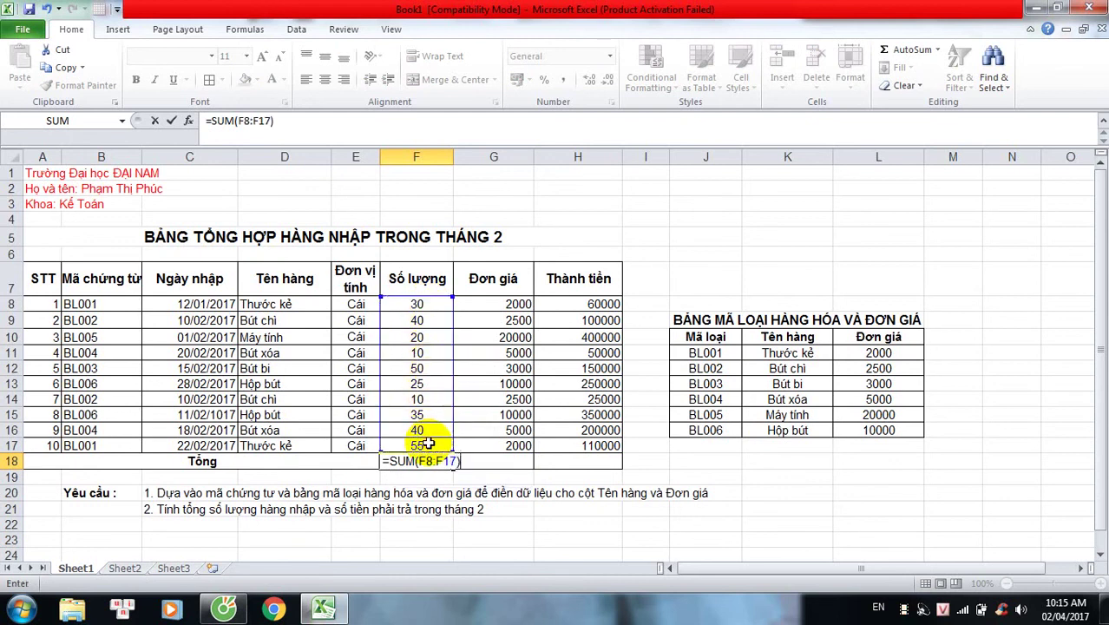
key(Return)
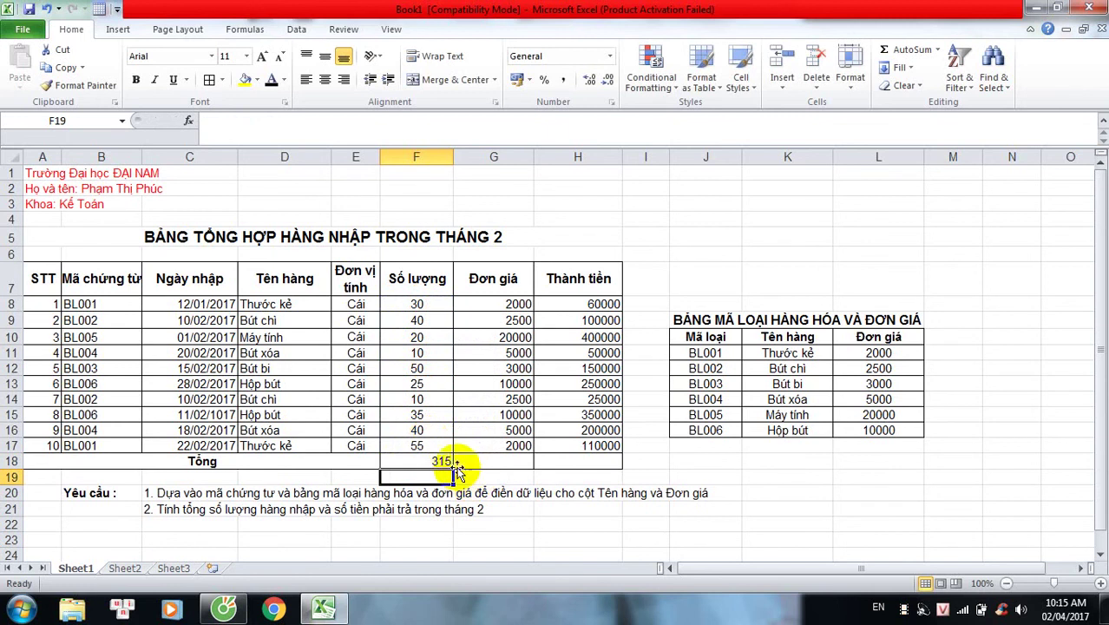
click(445, 462)
click(508, 464)
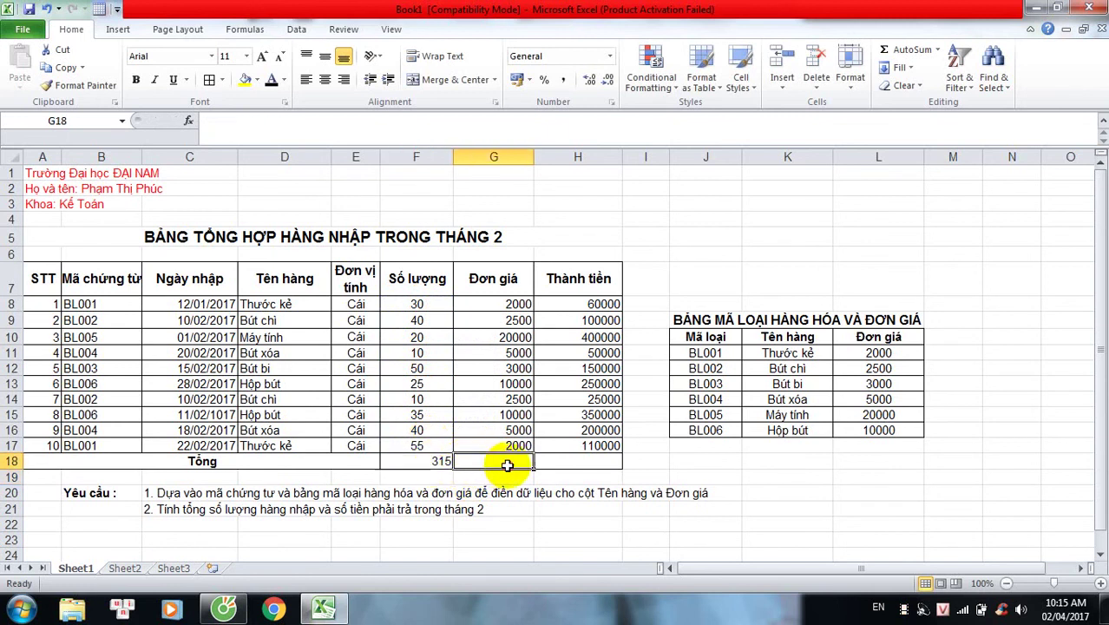
Total the Thành tiền column in H18 with =SUM(H8:H17), giving 1695000.
click(599, 469)
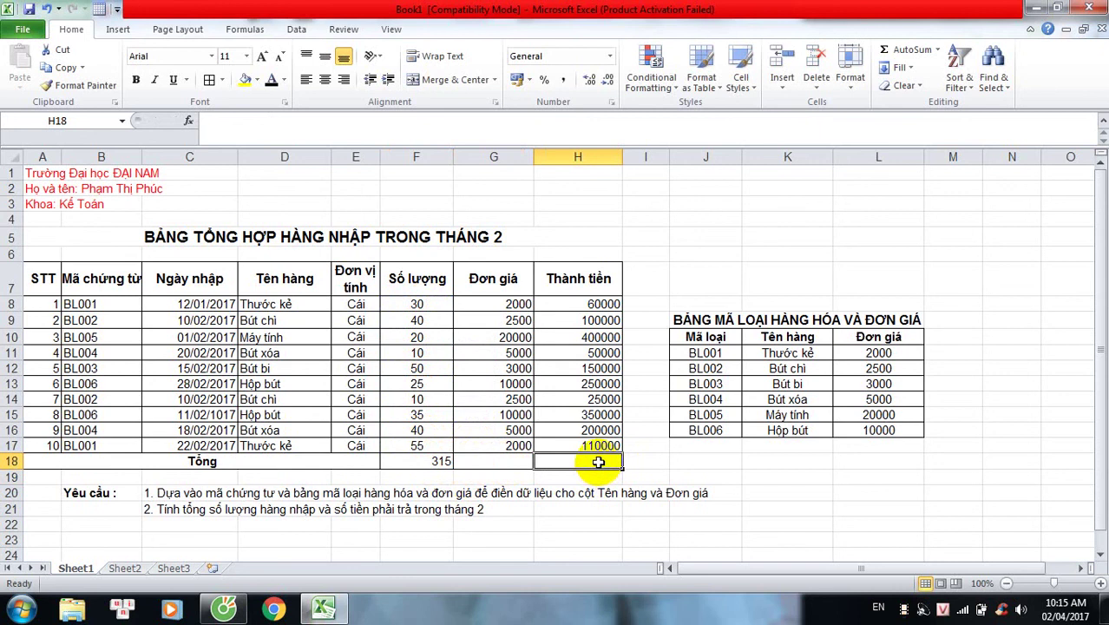
text(=)
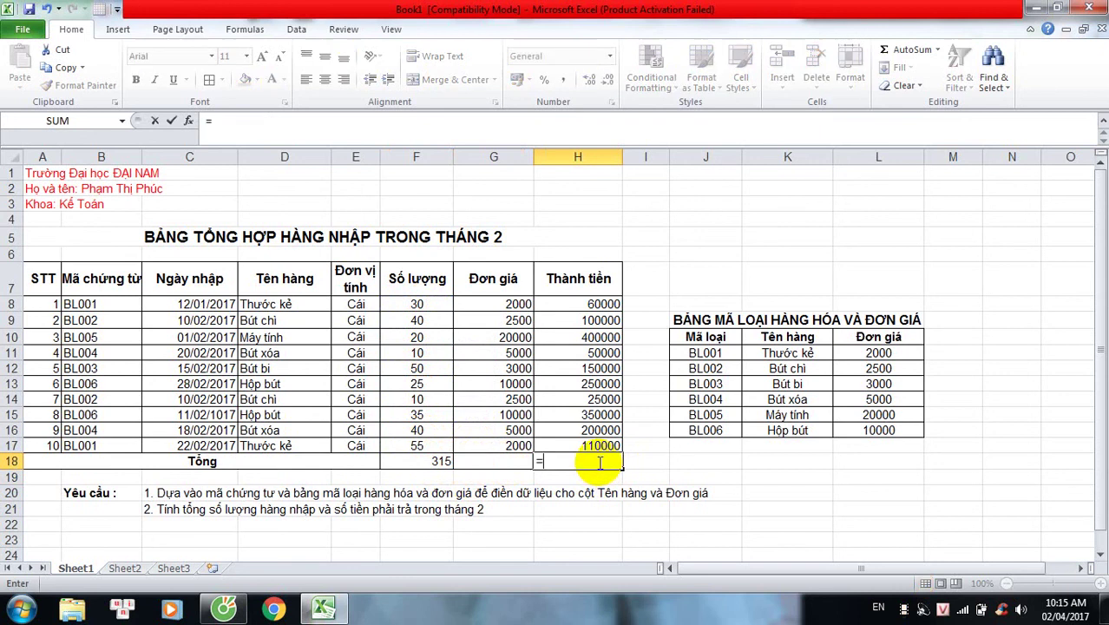
text(SUM)
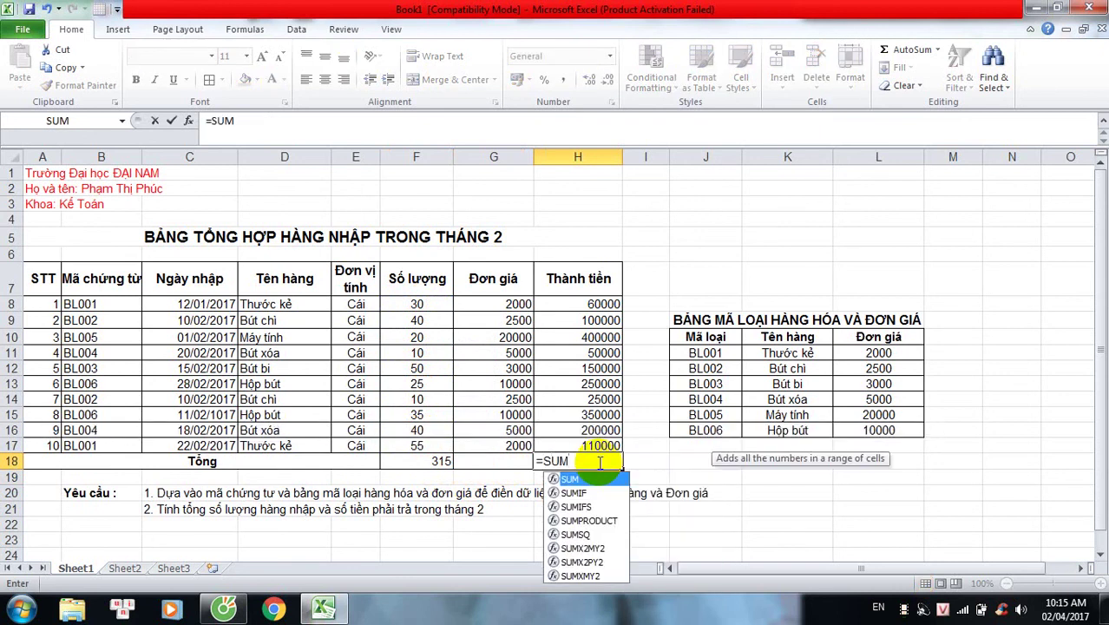
text(()
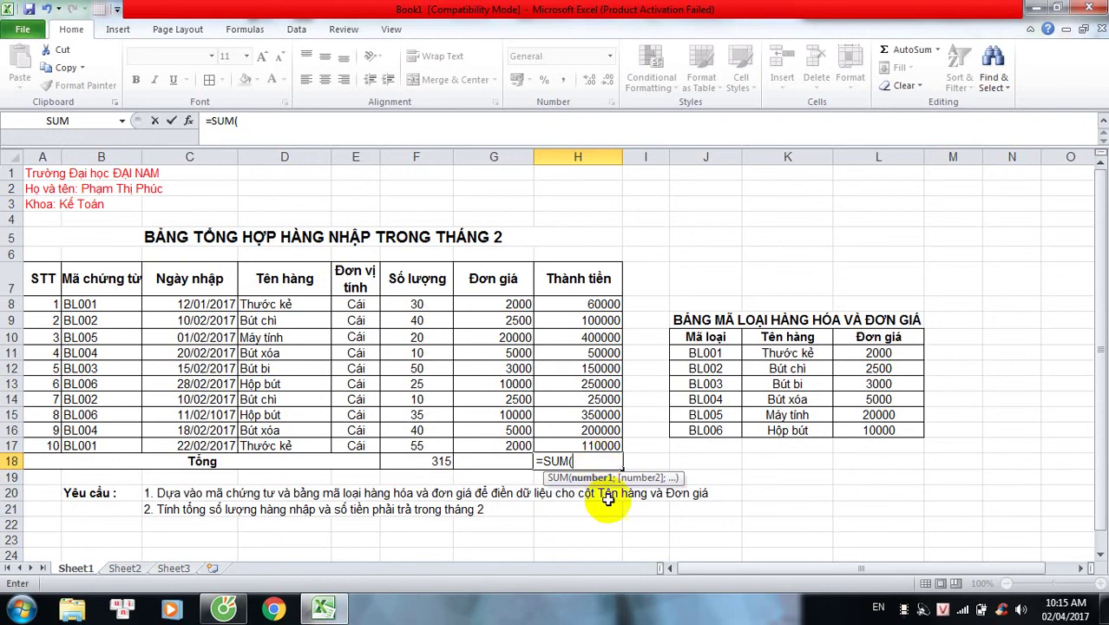
click(599, 306)
drag(599, 306, 605, 442)
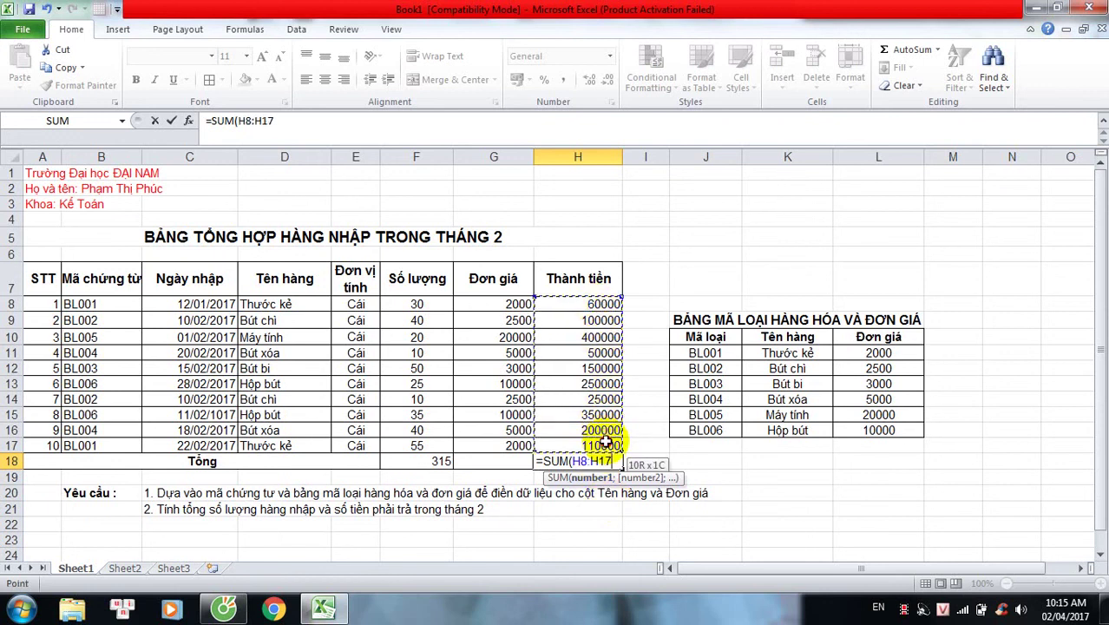
text())
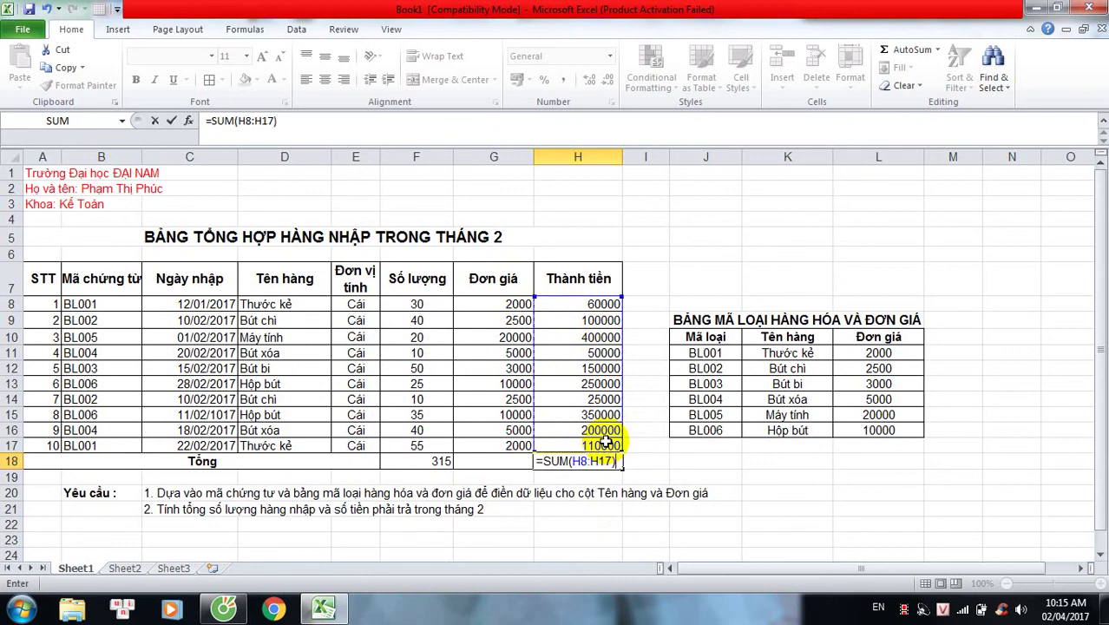
key(Return)
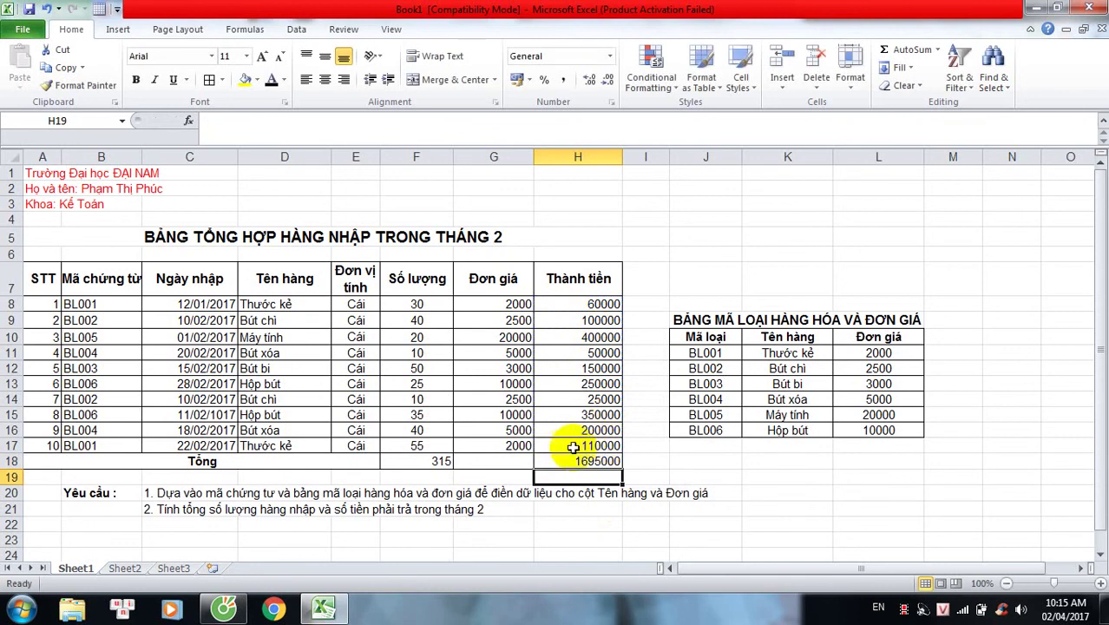
click(605, 462)
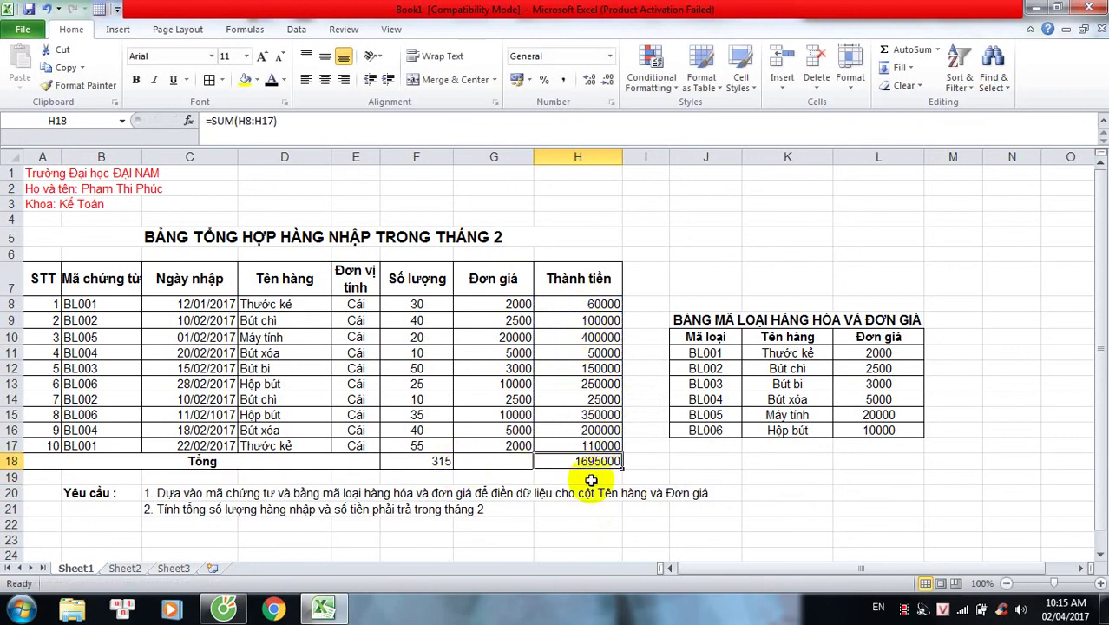
Bold the Tổng row totals in F18:H18.
click(441, 462)
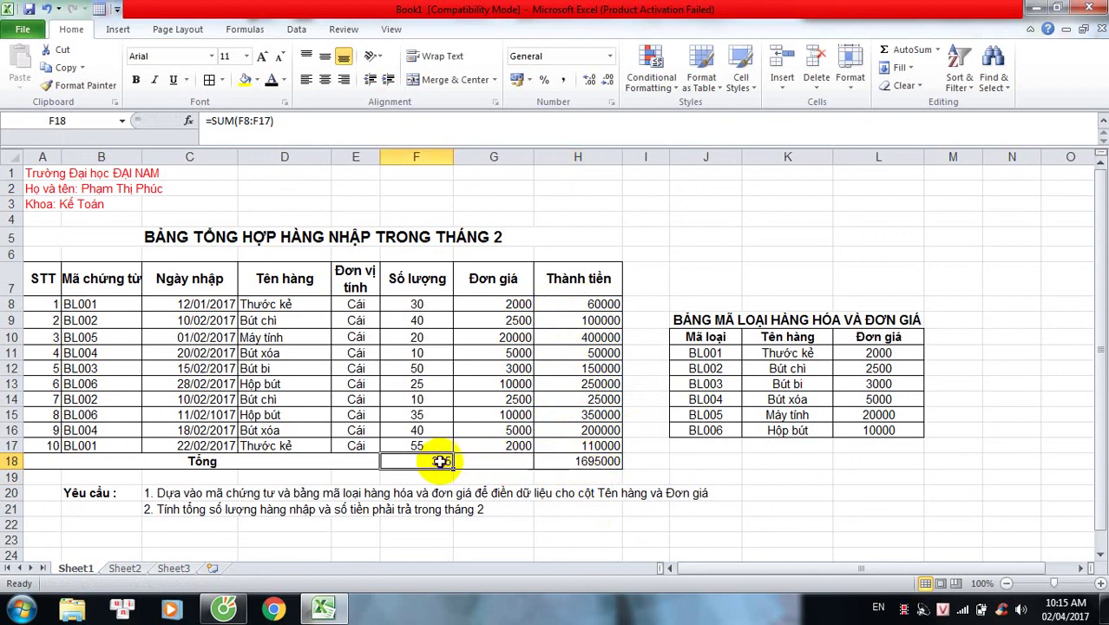
drag(441, 462, 577, 462)
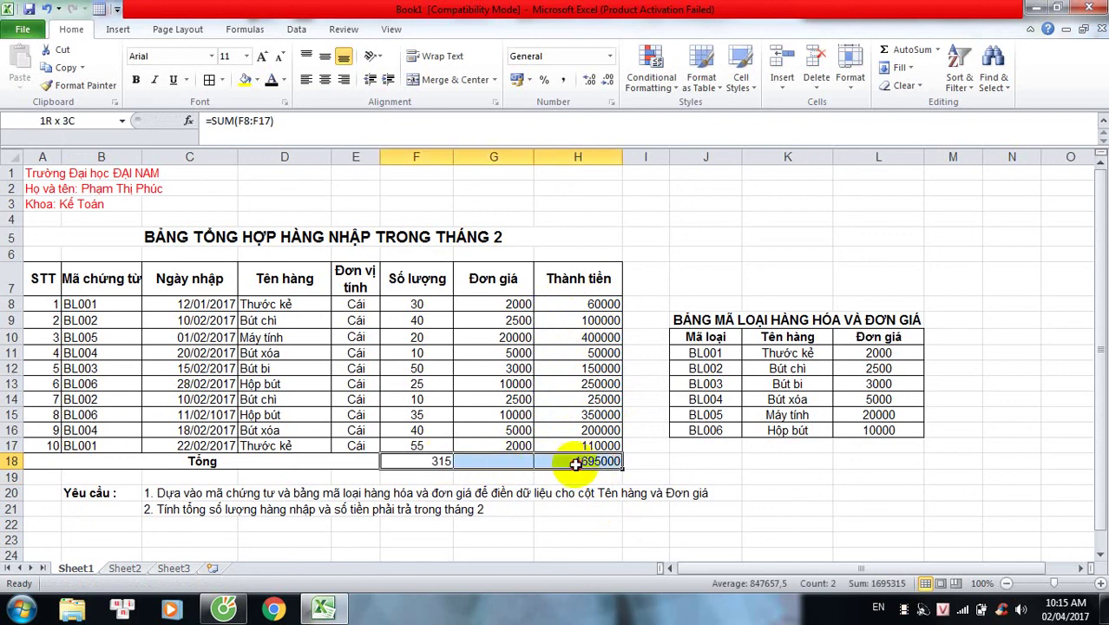
click(141, 80)
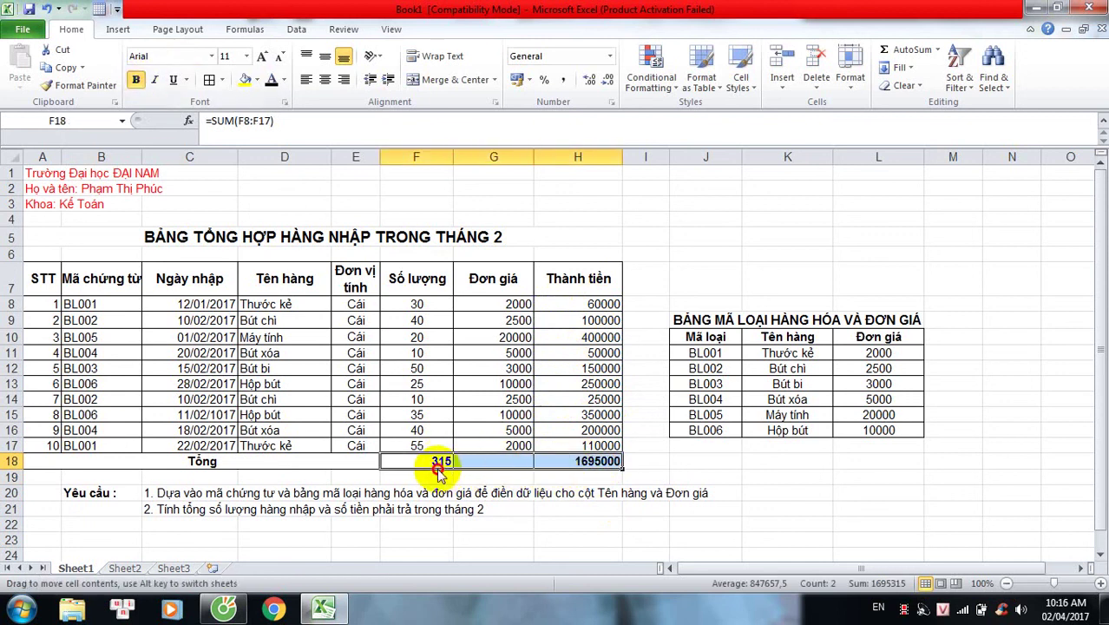
click(587, 461)
Review the bolded totals and the VLOOKUP formula in D8.
click(428, 461)
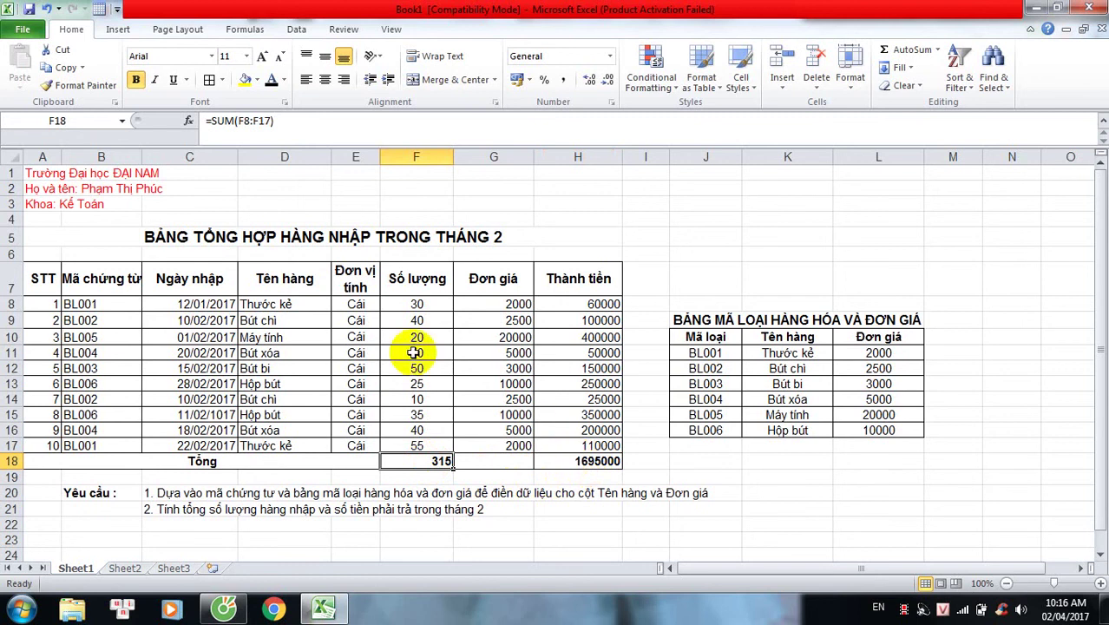
click(308, 311)
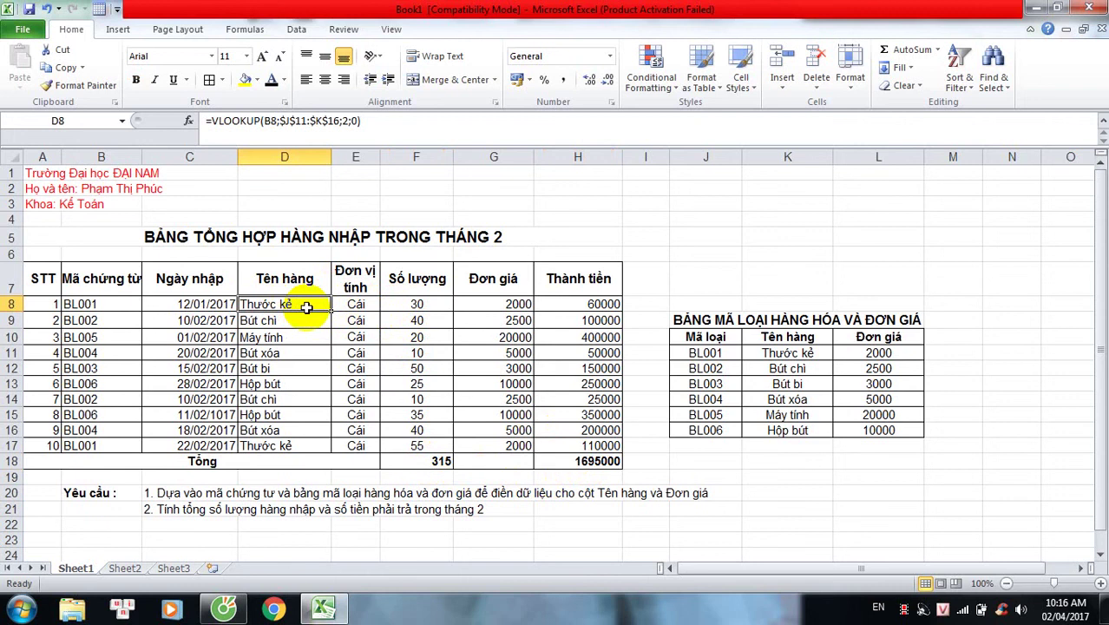
click(587, 464)
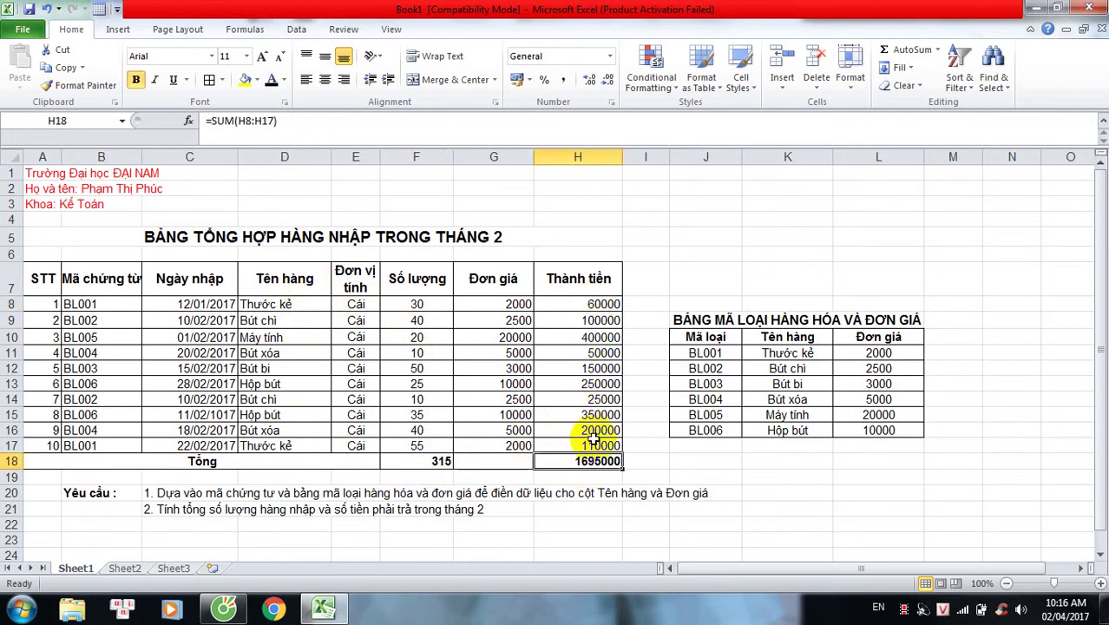
click(648, 463)
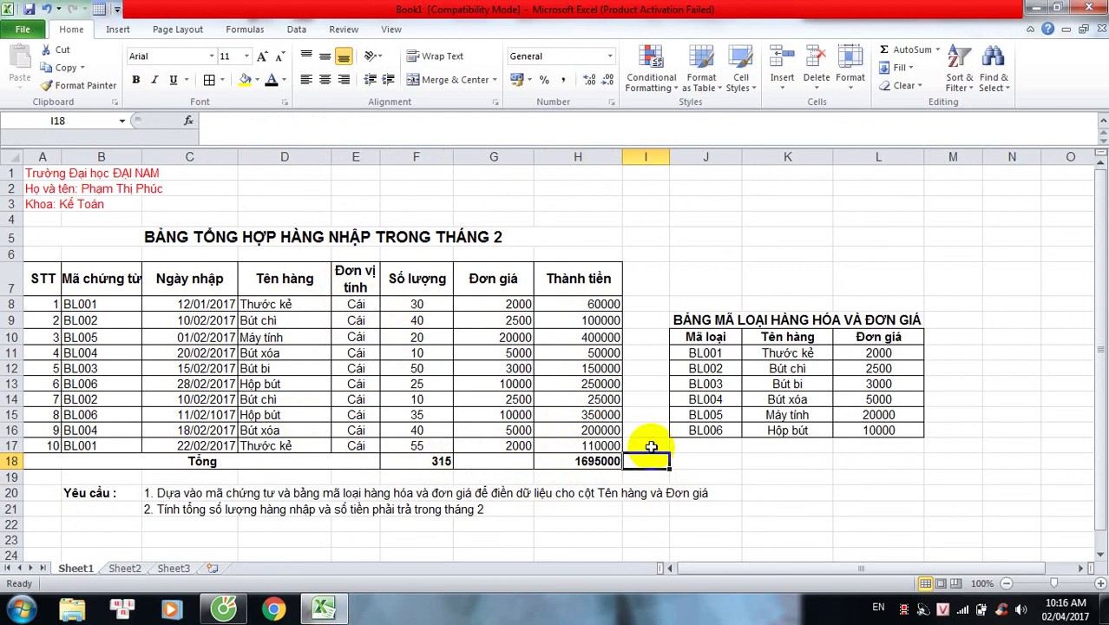